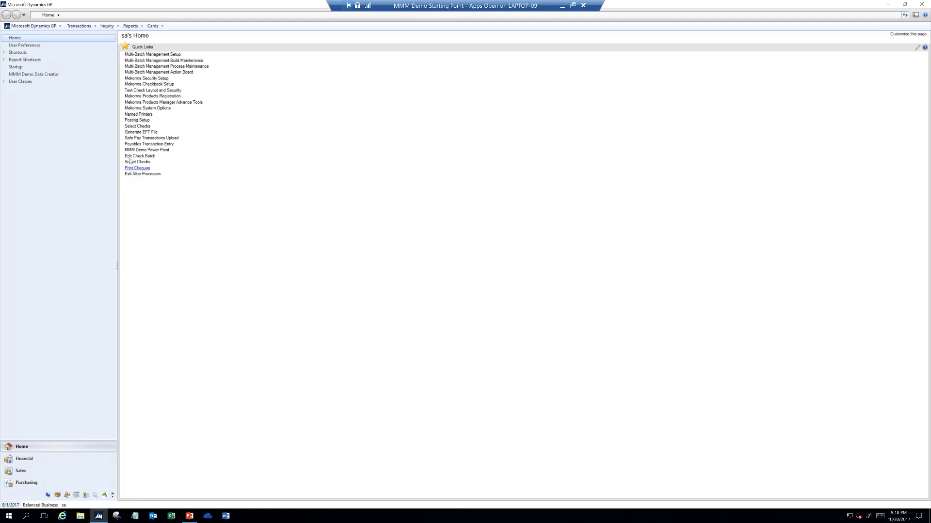
Look up the existing payables batch IDs from Payables Batch Entry, then close the lookup and entry windows
{"action": "left_click", "coordinate": [79, 26]}
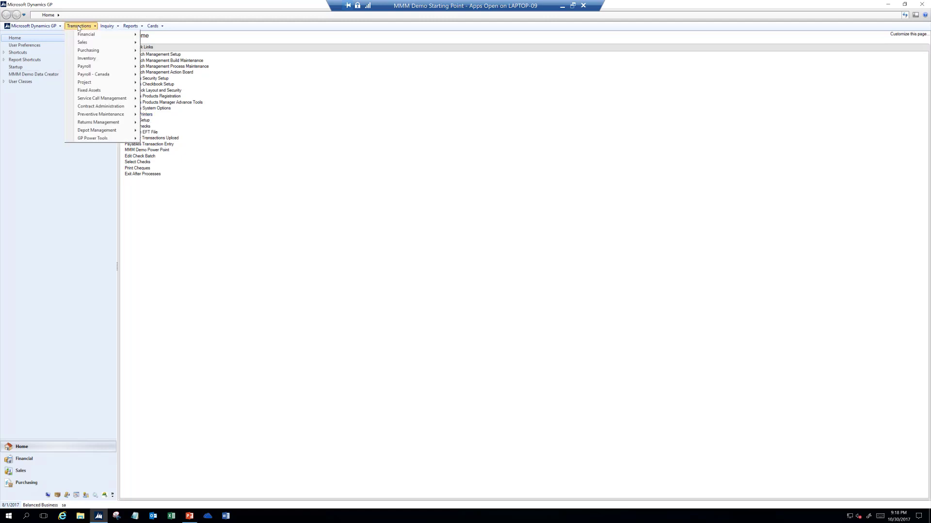
{"action": "mouse_move", "coordinate": [119, 48]}
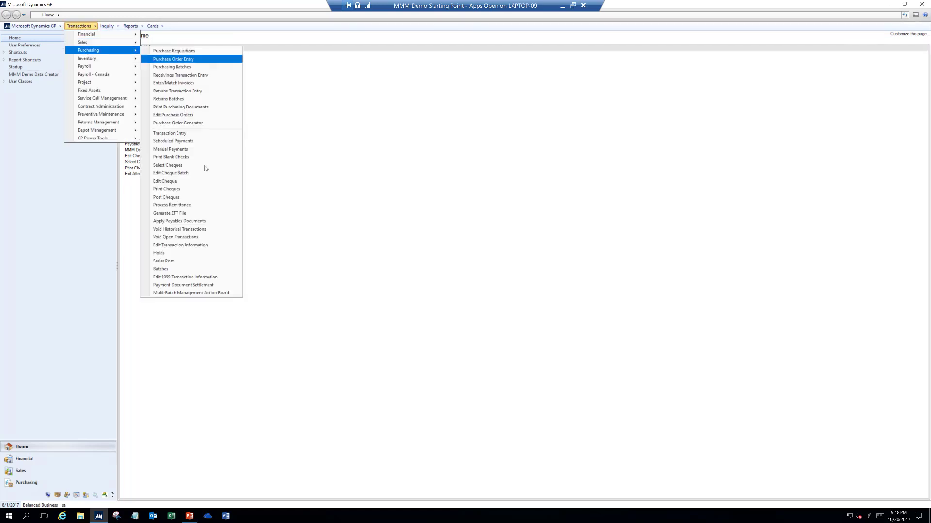
{"action": "left_click", "coordinate": [192, 269]}
{"action": "left_click_drag", "start_coordinate": [221, 79], "coordinate": [470, 99]}
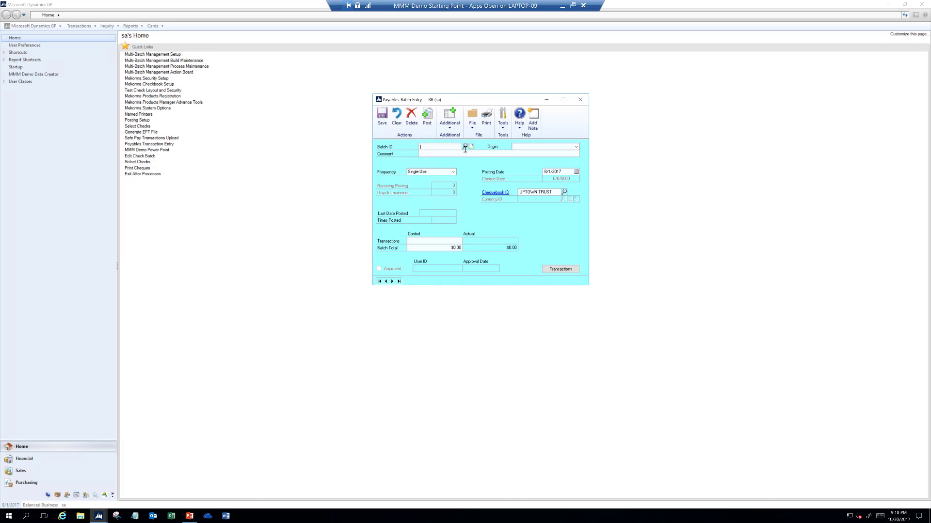
{"action": "left_click", "coordinate": [465, 147]}
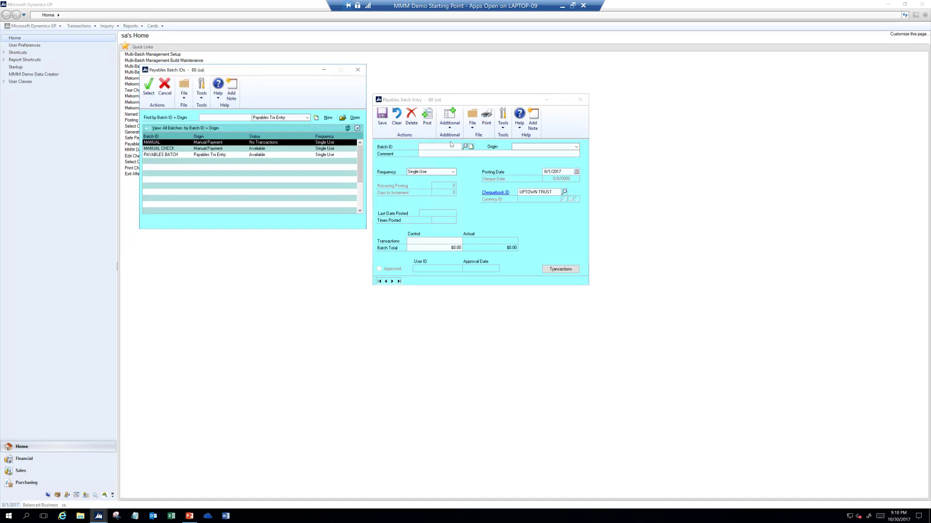
{"action": "left_click_drag", "start_coordinate": [242, 72], "coordinate": [556, 129]}
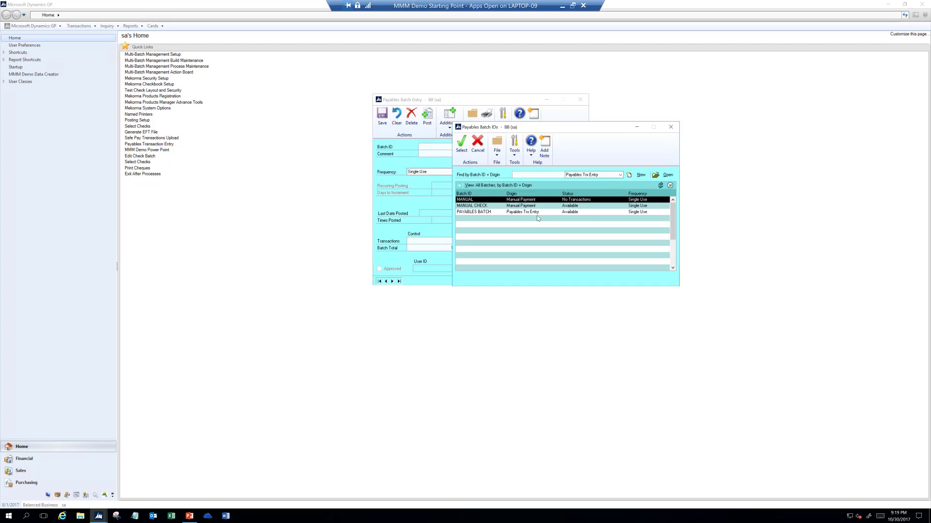
{"action": "left_click", "coordinate": [670, 128]}
{"action": "left_click", "coordinate": [577, 100]}
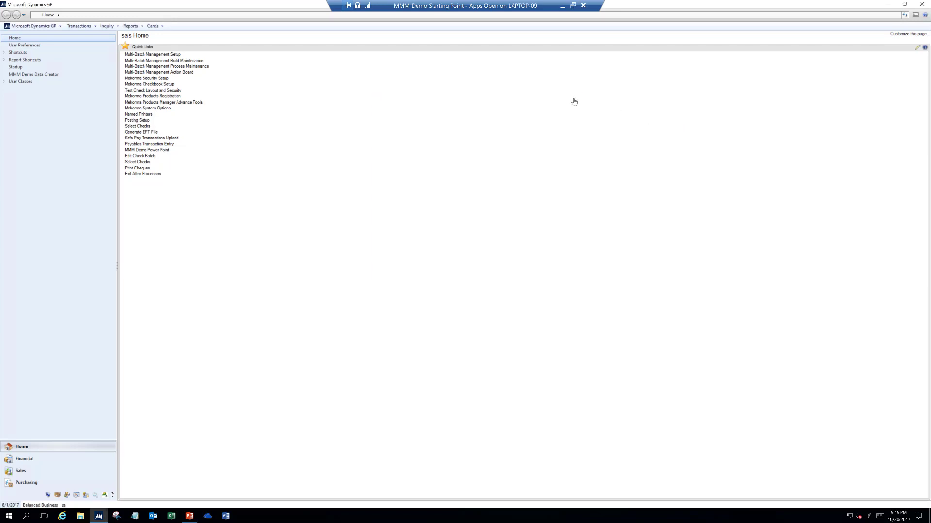
Build payment batches with process ID EOW (End of Week Payment) from the Multi-Batch Management Action Board
{"action": "left_click", "coordinate": [158, 73]}
{"action": "left_click_drag", "start_coordinate": [345, 58], "coordinate": [616, 125]}
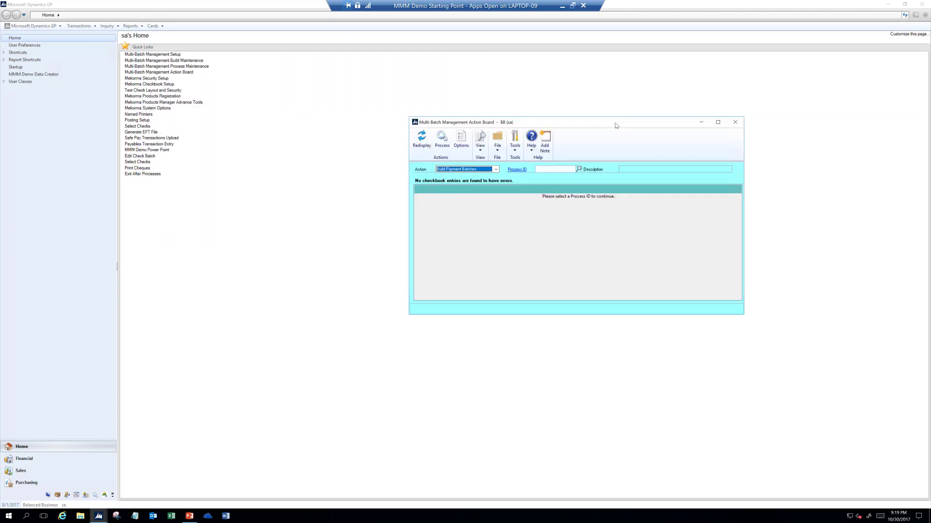
{"action": "left_click", "coordinate": [578, 169]}
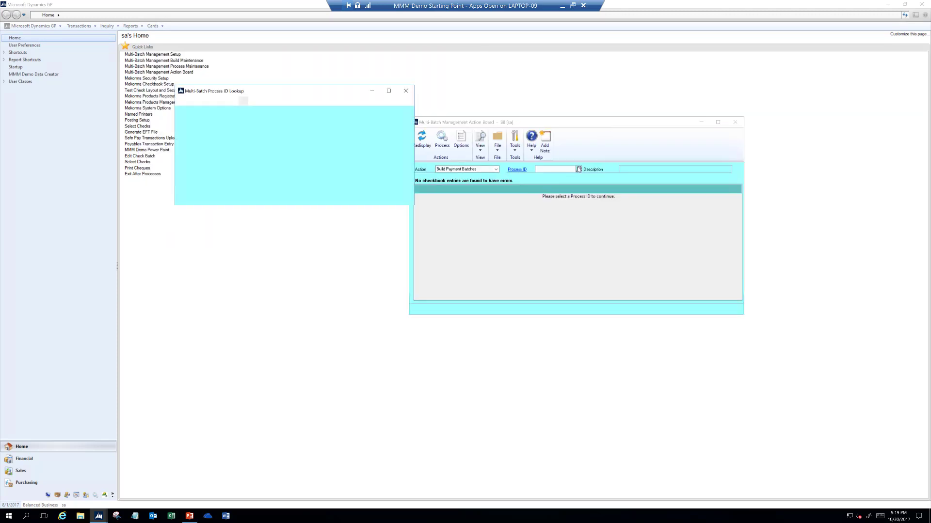
{"action": "double_click", "coordinate": [261, 163]}
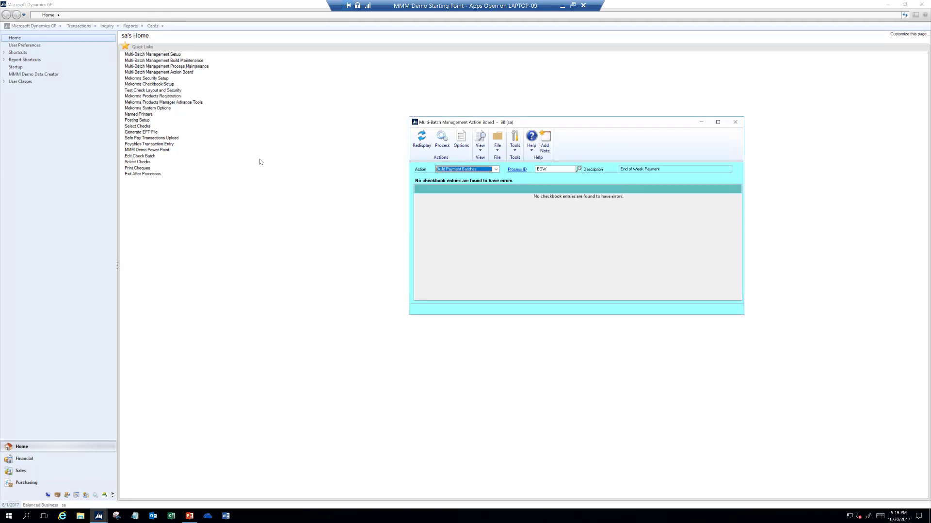
{"action": "left_click", "coordinate": [440, 142]}
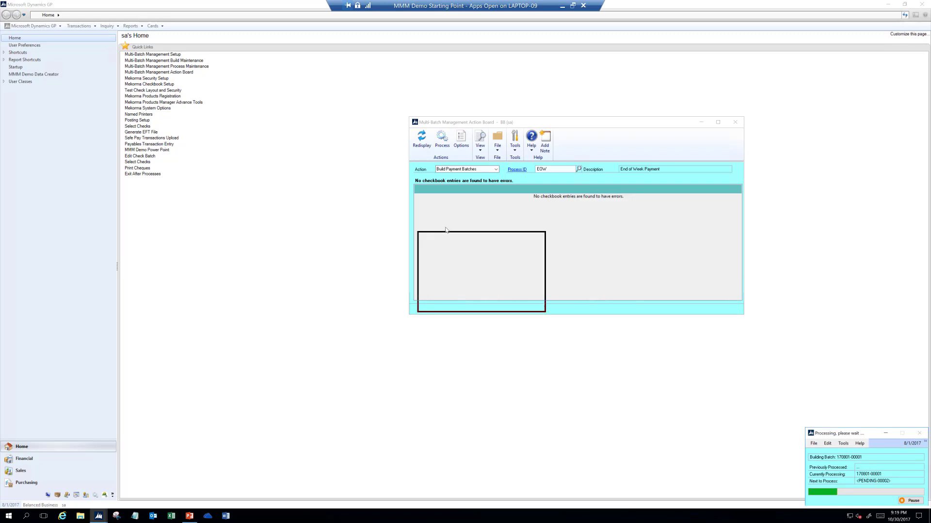
{"action": "left_click_drag", "start_coordinate": [446, 229], "coordinate": [447, 229]}
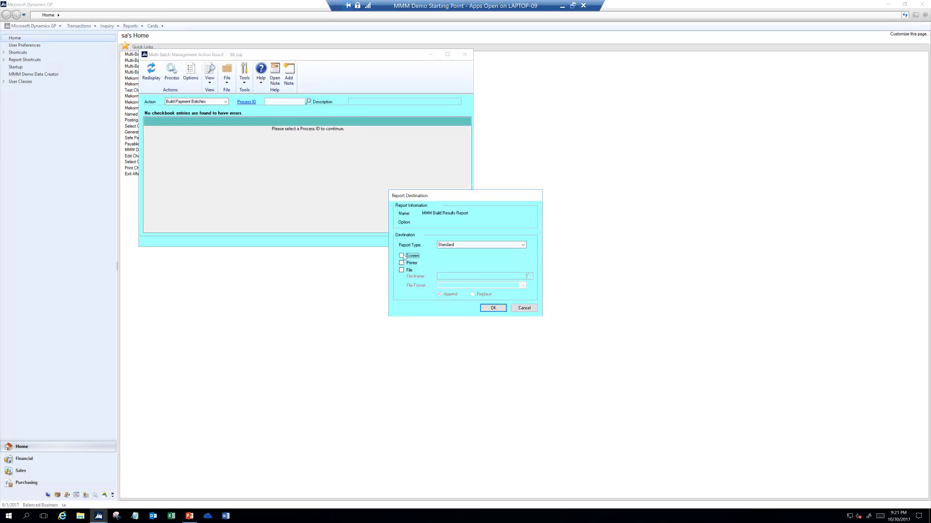
Output the MMM Build Results Report to the screen, review the batches and totals per company, and close it
{"action": "left_click", "coordinate": [493, 309]}
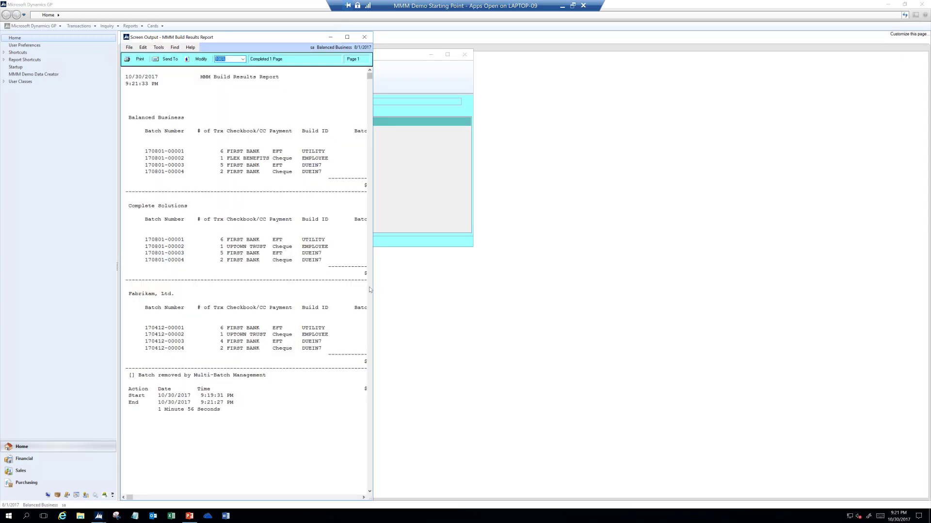
{"action": "left_click_drag", "start_coordinate": [370, 290], "coordinate": [732, 345]}
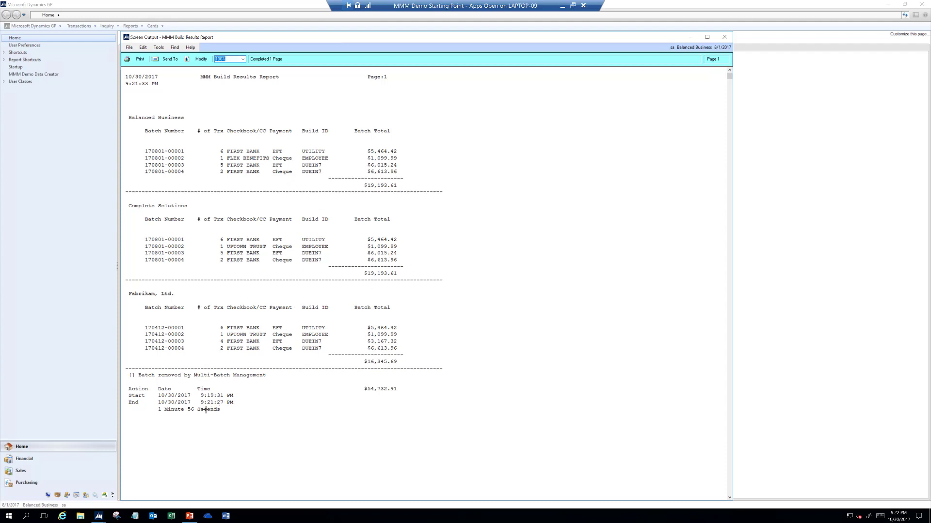
{"action": "left_click", "coordinate": [723, 37]}
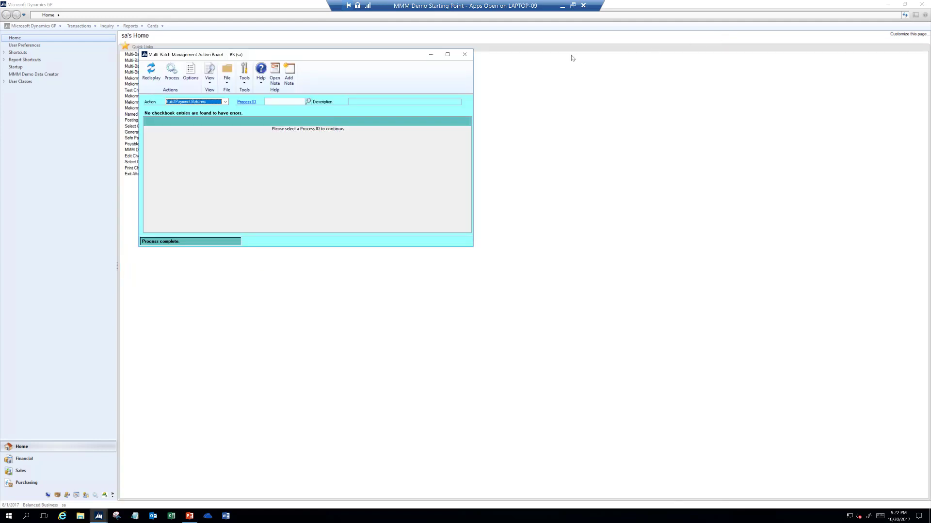
Set the Multi-Batch Management Action Board's action to Process Checks and EFTs
{"action": "left_click_drag", "start_coordinate": [537, 132], "coordinate": [607, 141]}
{"action": "left_click", "coordinate": [459, 183]}
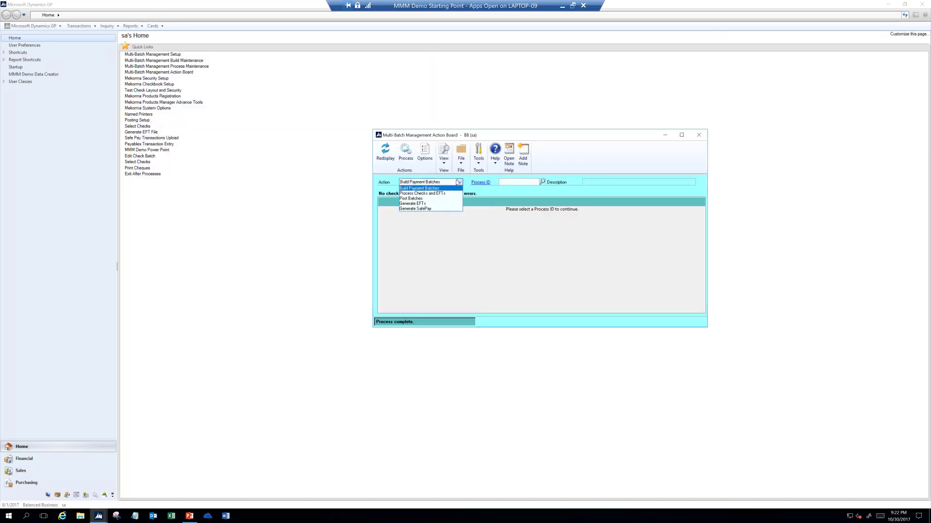
{"action": "left_click", "coordinate": [443, 193]}
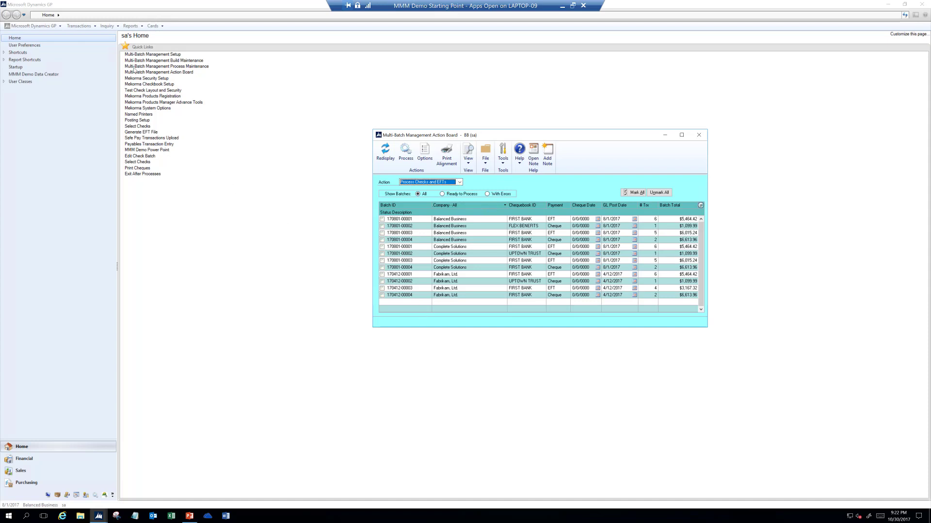
Check the payables batch list in Payables Batch Entry for the newly built computer cheque batches, then close both windows
{"action": "left_click", "coordinate": [81, 28]}
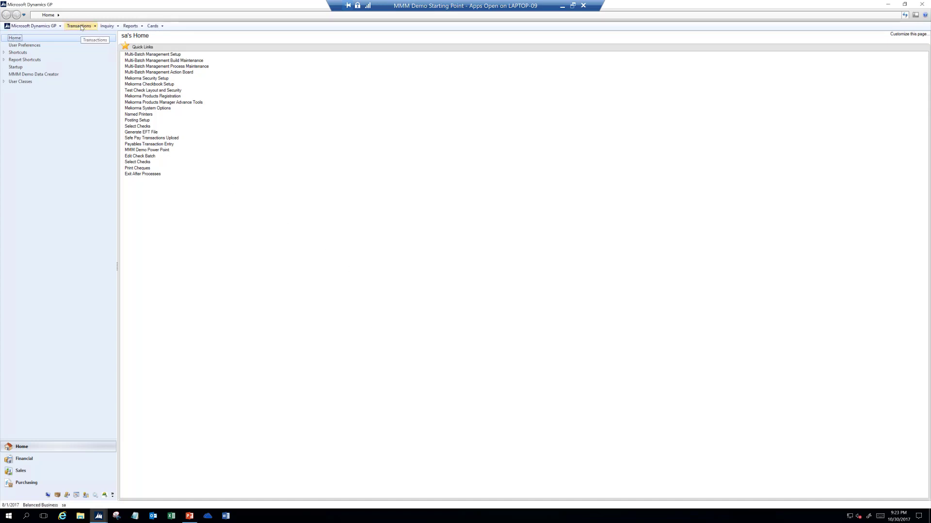
{"action": "left_click", "coordinate": [80, 27]}
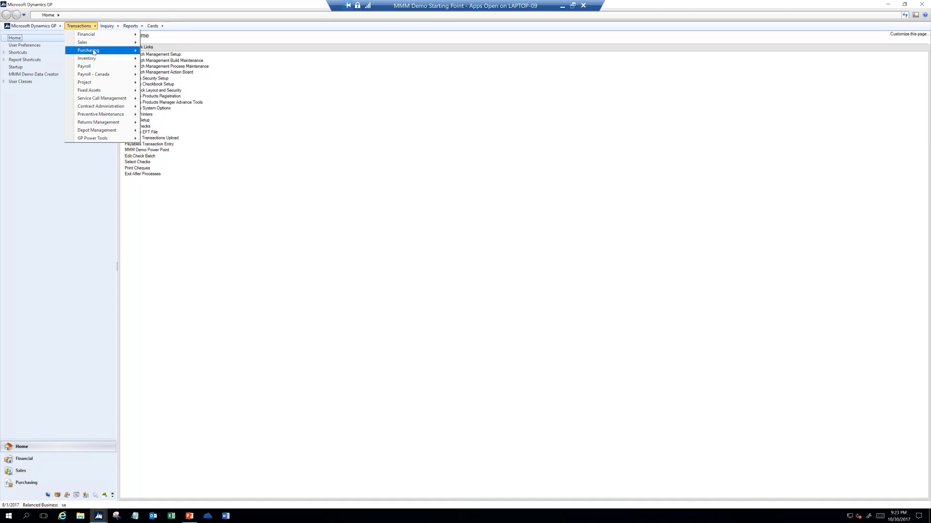
{"action": "mouse_move", "coordinate": [95, 50]}
{"action": "left_click", "coordinate": [198, 271]}
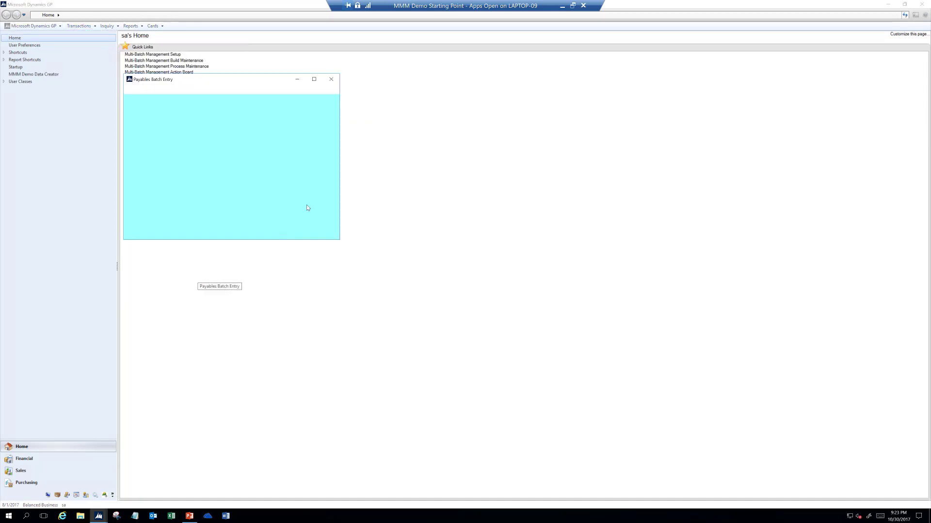
{"action": "left_click", "coordinate": [216, 126]}
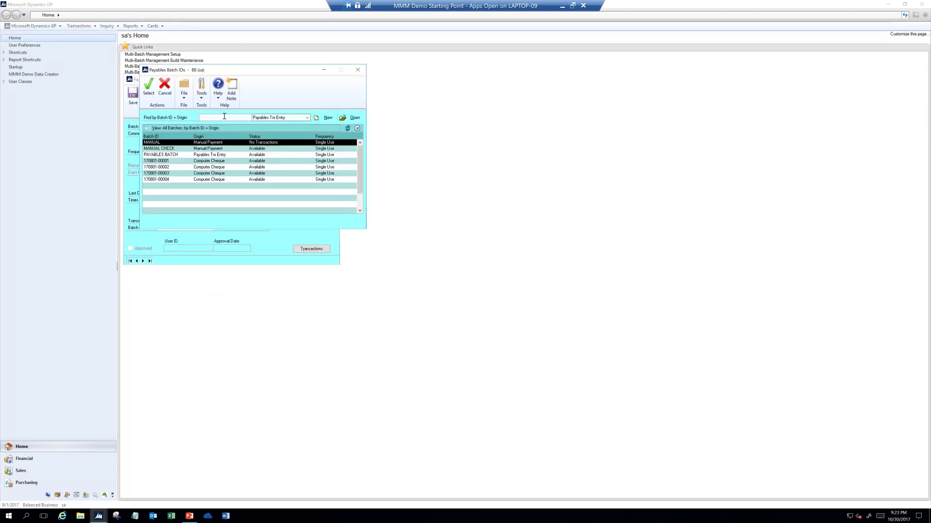
{"action": "left_click_drag", "start_coordinate": [583, 144], "coordinate": [652, 151]}
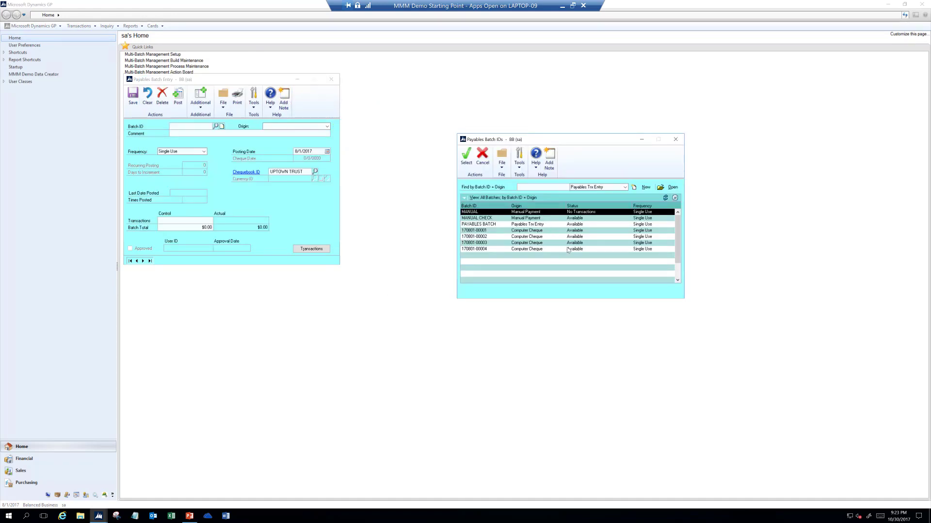
{"action": "left_click", "coordinate": [676, 140]}
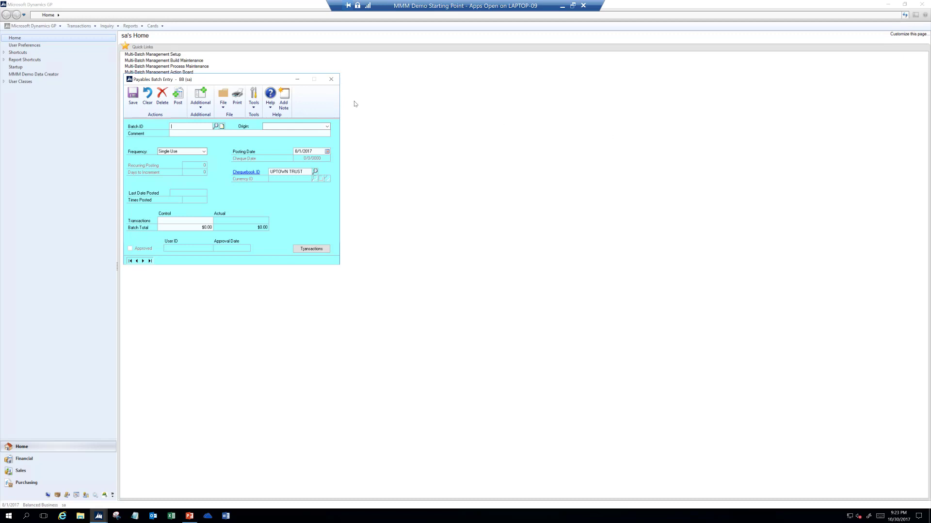
{"action": "left_click", "coordinate": [331, 79]}
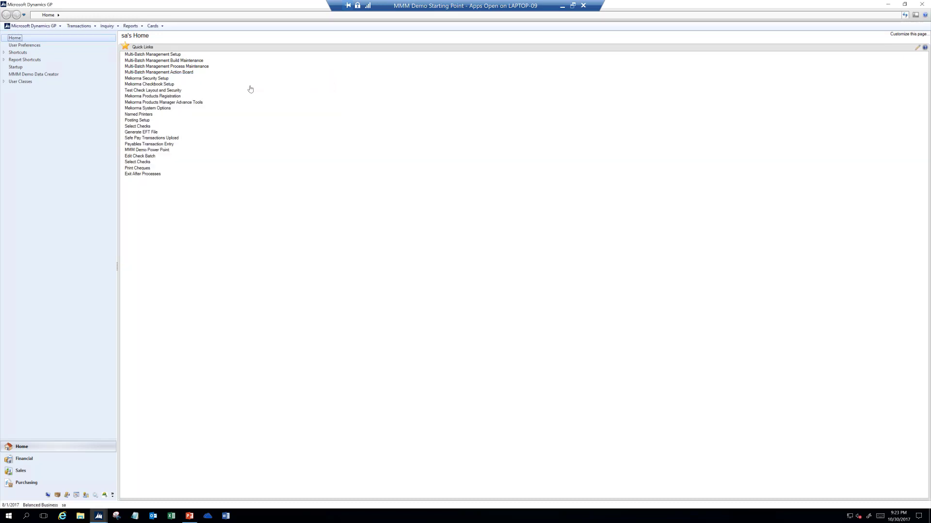
Return to the Multi-Batch Management Action Board, mark all check and EFT batches across the companies, and process them
{"action": "left_click", "coordinate": [177, 72]}
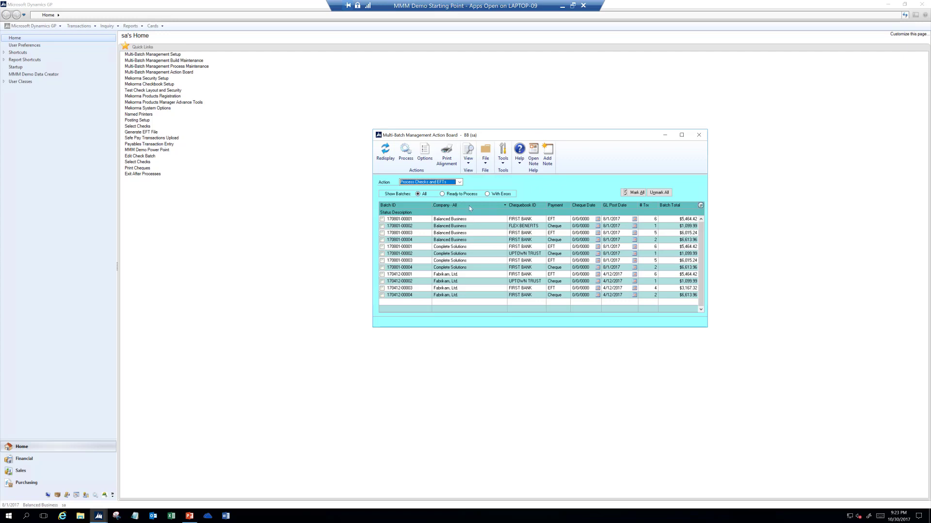
{"action": "left_click", "coordinate": [630, 193]}
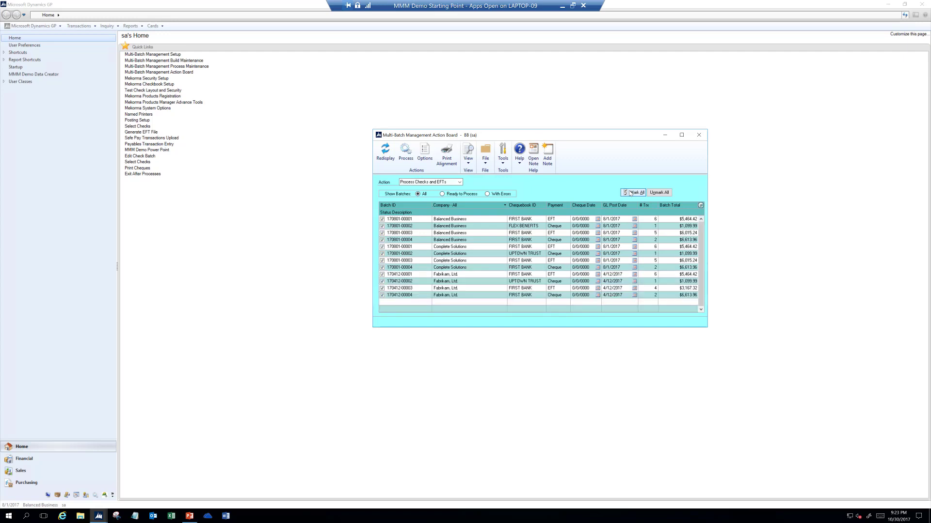
{"action": "left_click", "coordinate": [406, 156]}
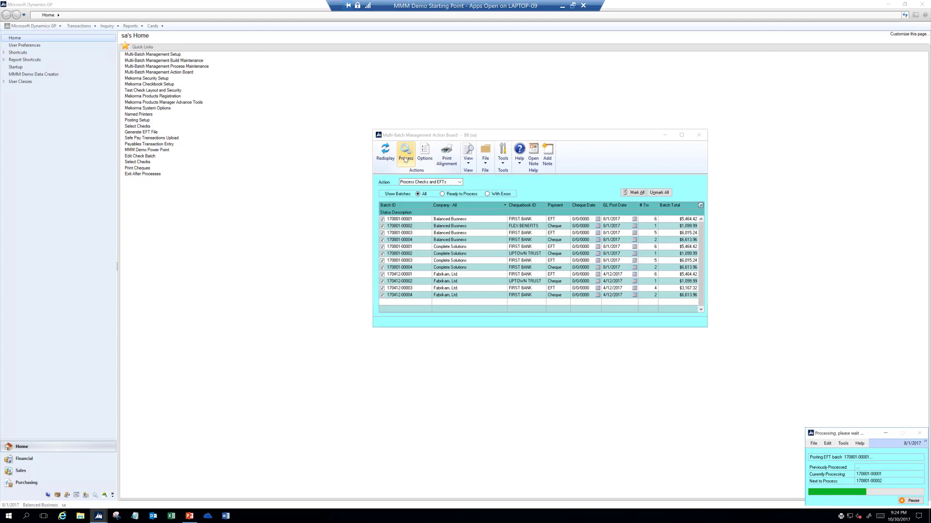
Switch to PowerPoint and show slide 4, "We Leverage Dynamics GP…"
{"action": "left_click", "coordinate": [189, 516]}
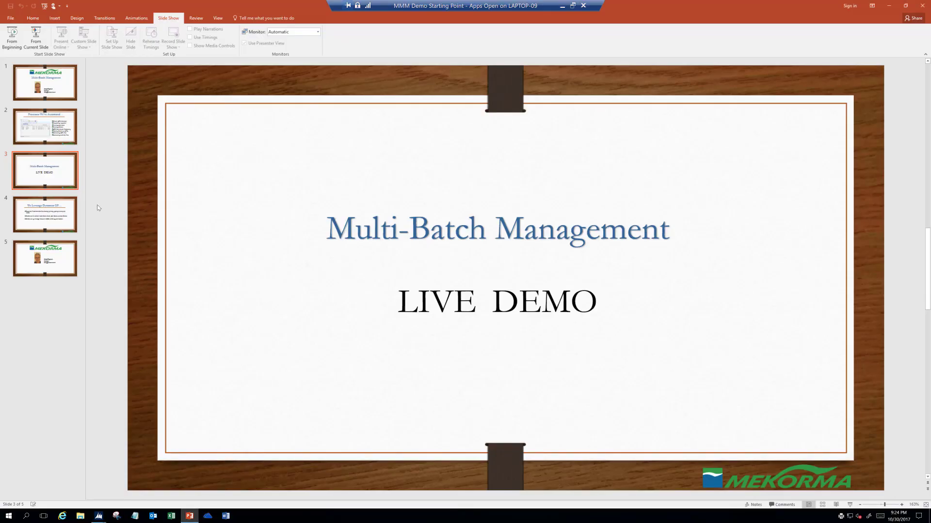
{"action": "left_click", "coordinate": [54, 221]}
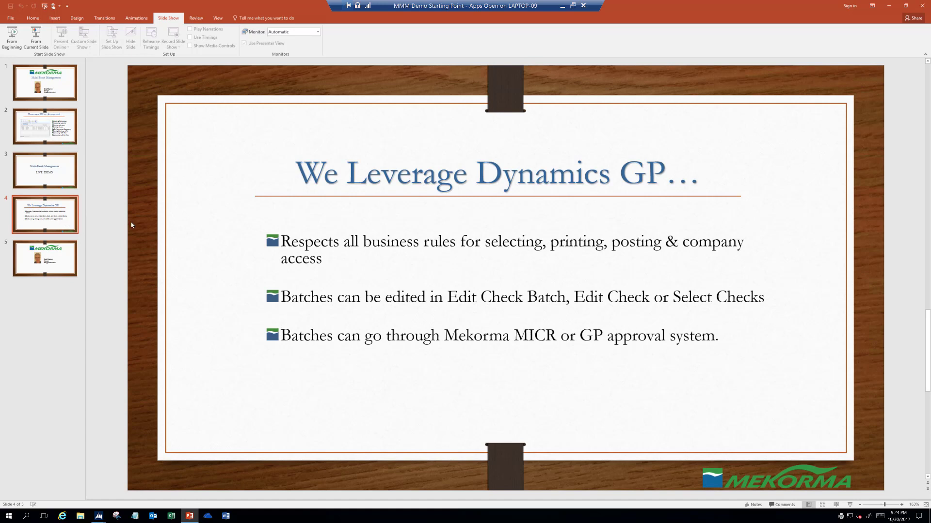
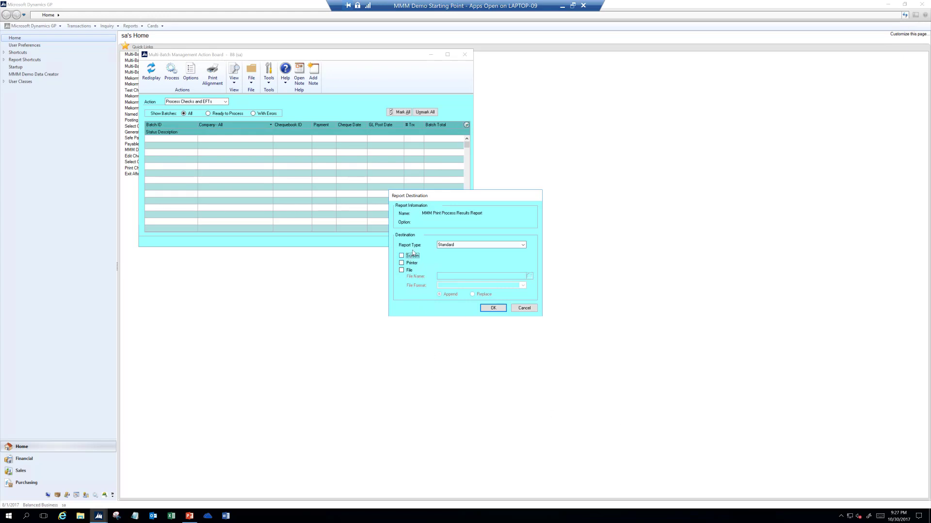
Output the MMM Print Process Results Report to the screen, review its full width and batch totals, and close it
{"action": "left_click", "coordinate": [491, 310]}
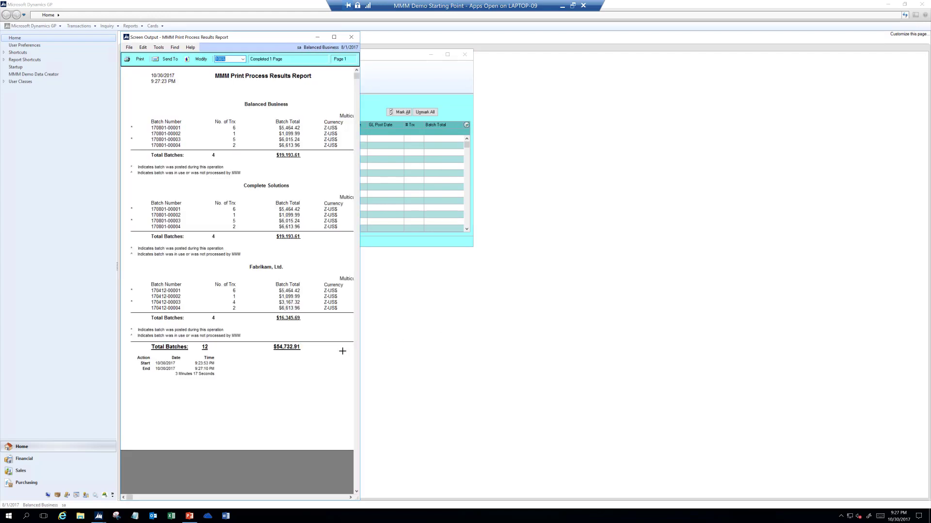
{"action": "left_click", "coordinate": [209, 381]}
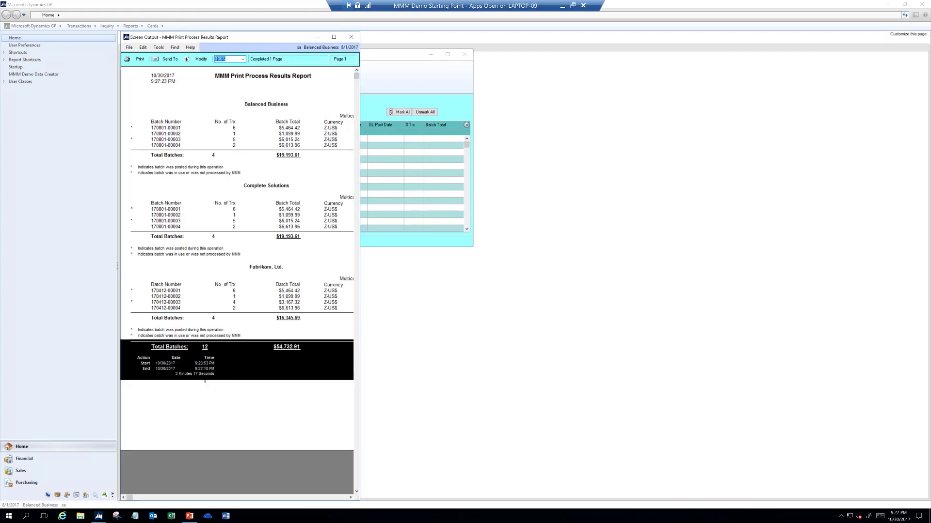
{"action": "left_click", "coordinate": [221, 394]}
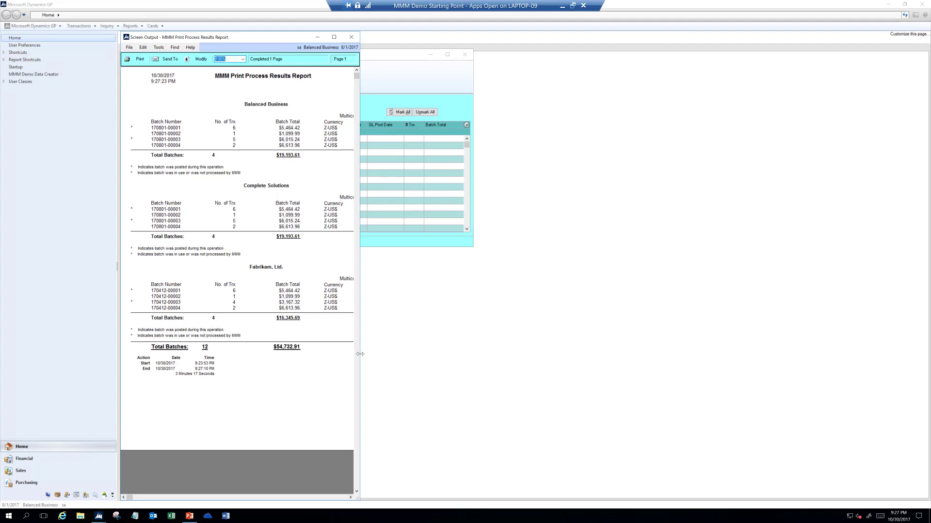
{"action": "left_click_drag", "start_coordinate": [360, 354], "coordinate": [587, 370]}
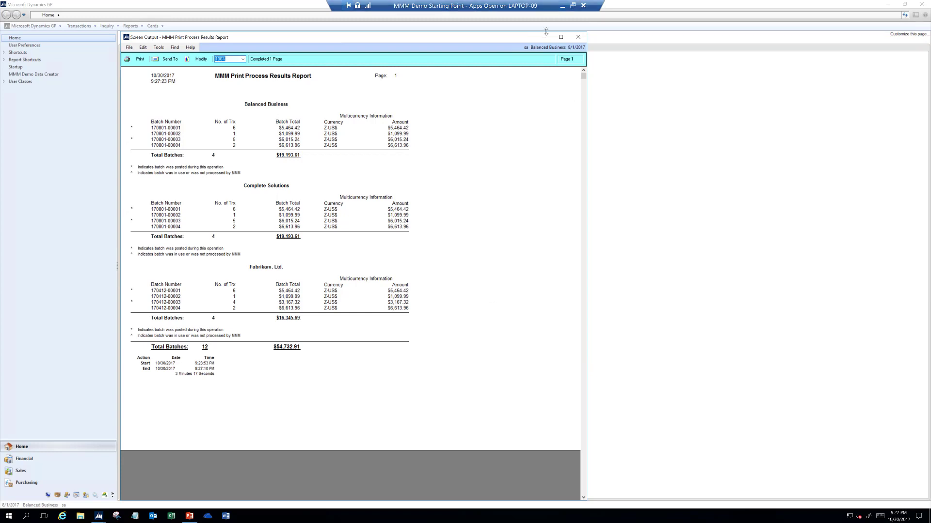
{"action": "left_click", "coordinate": [578, 38]}
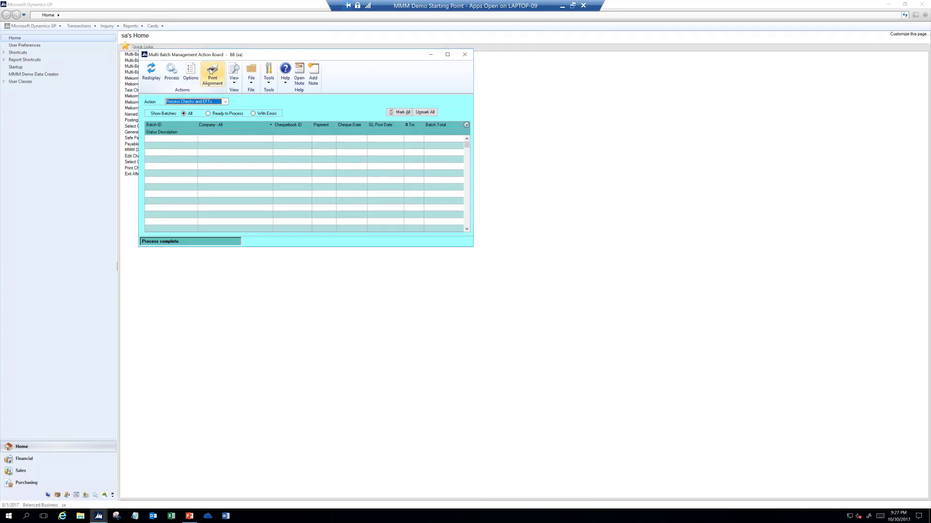
Set the Action Board's action to Post Batches to list the batches for all companies, and move the window clear of the shortcuts
{"action": "left_click", "coordinate": [225, 102]}
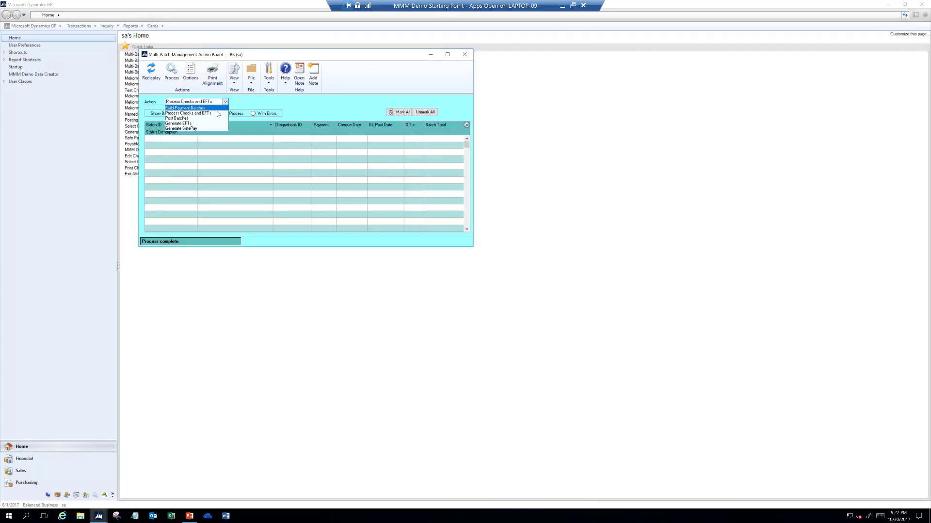
{"action": "left_click", "coordinate": [215, 118]}
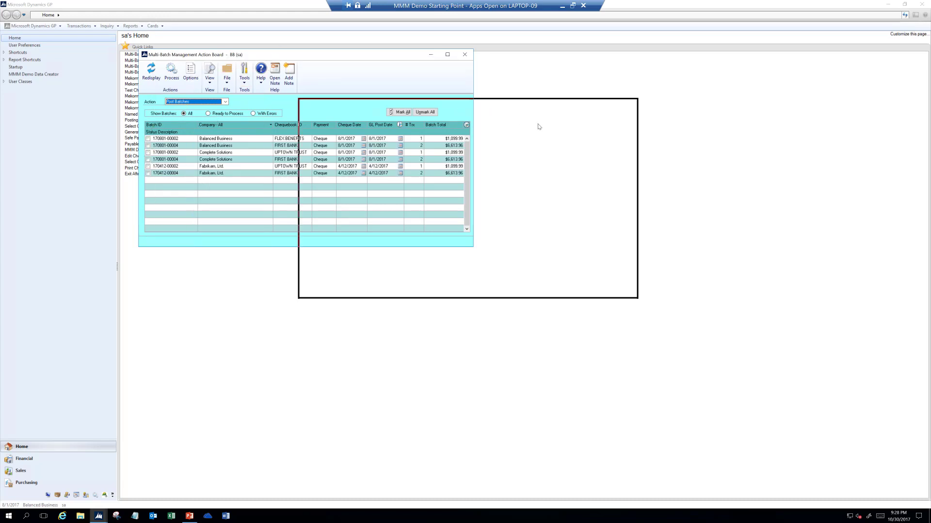
{"action": "left_click_drag", "start_coordinate": [538, 126], "coordinate": [619, 145]}
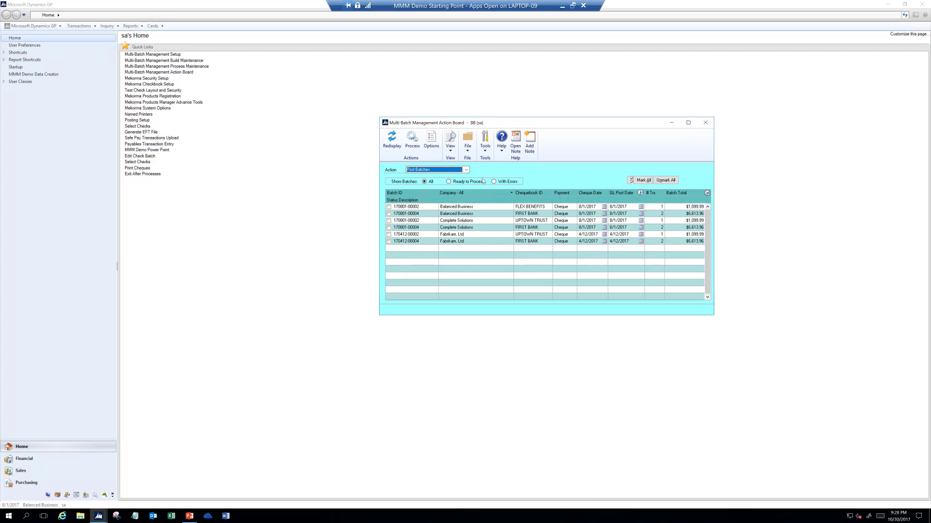
Review the Multi-Batch Options for building, EFT and Safe Pay, posting and processing reports, then close them
{"action": "left_click", "coordinate": [426, 147]}
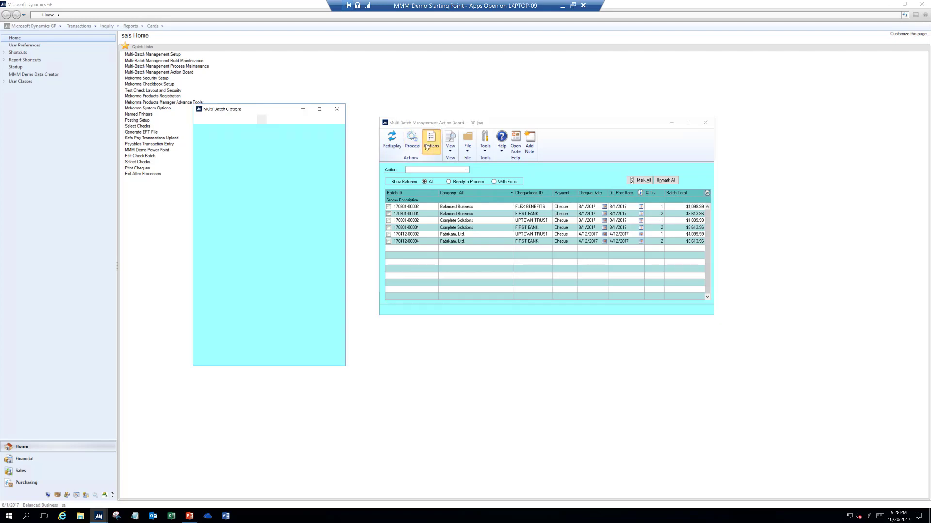
{"action": "left_click_drag", "start_coordinate": [270, 113], "coordinate": [492, 94]}
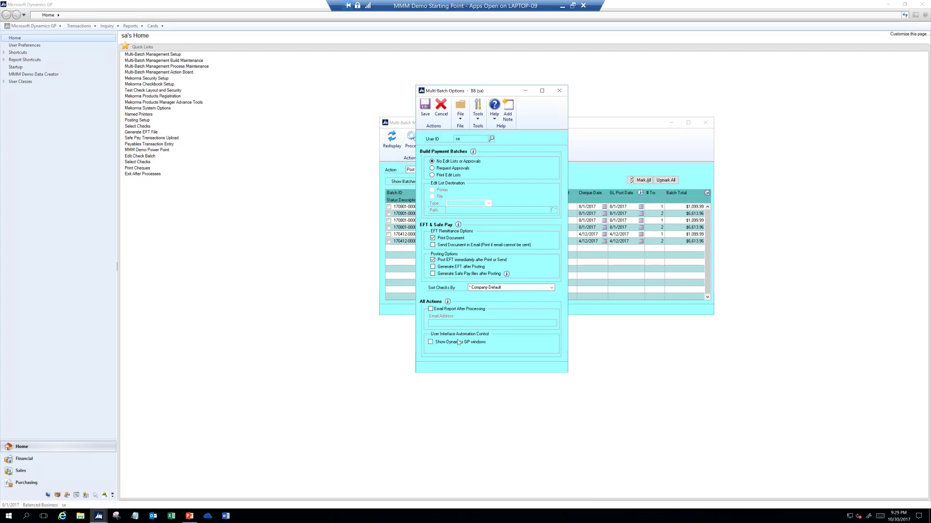
{"action": "left_click", "coordinate": [559, 93]}
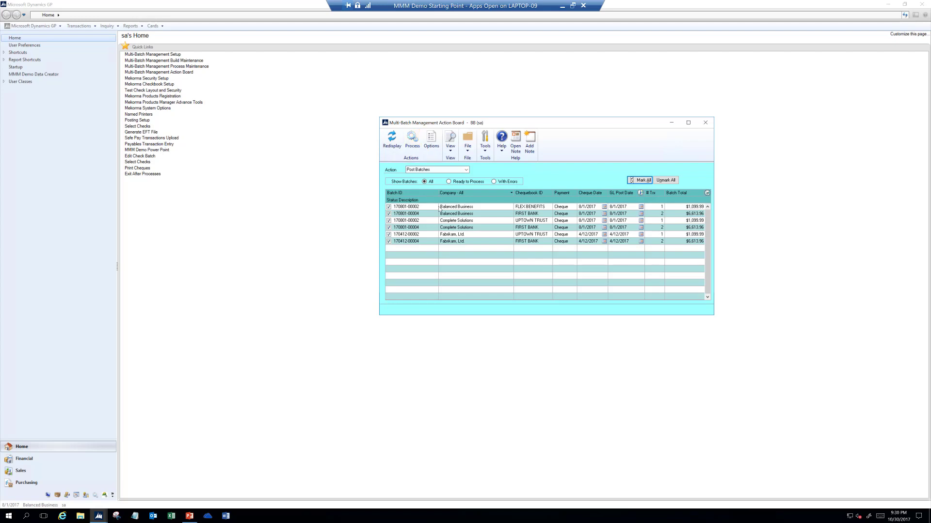
View the Action Board's chequebook lists for the Generate EFTs action and the Generate SafePay action
{"action": "left_click", "coordinate": [466, 170]}
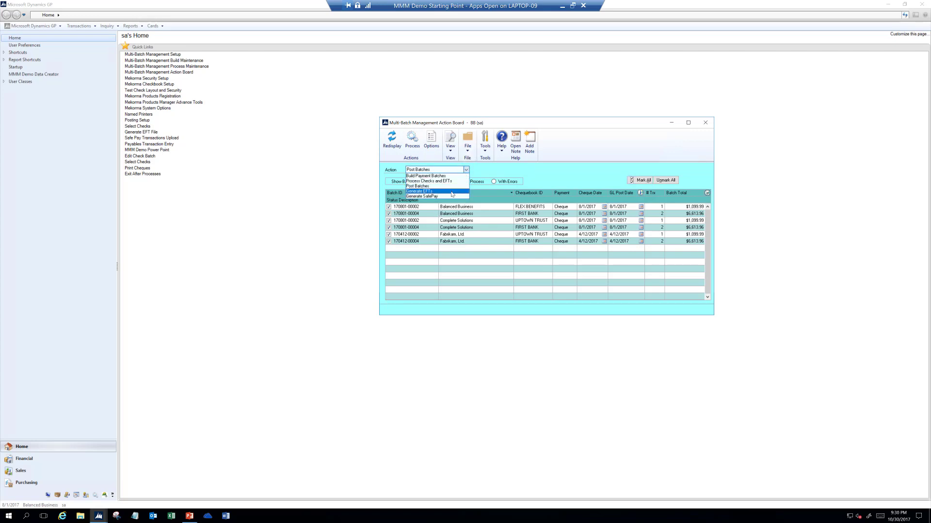
{"action": "left_click", "coordinate": [452, 191]}
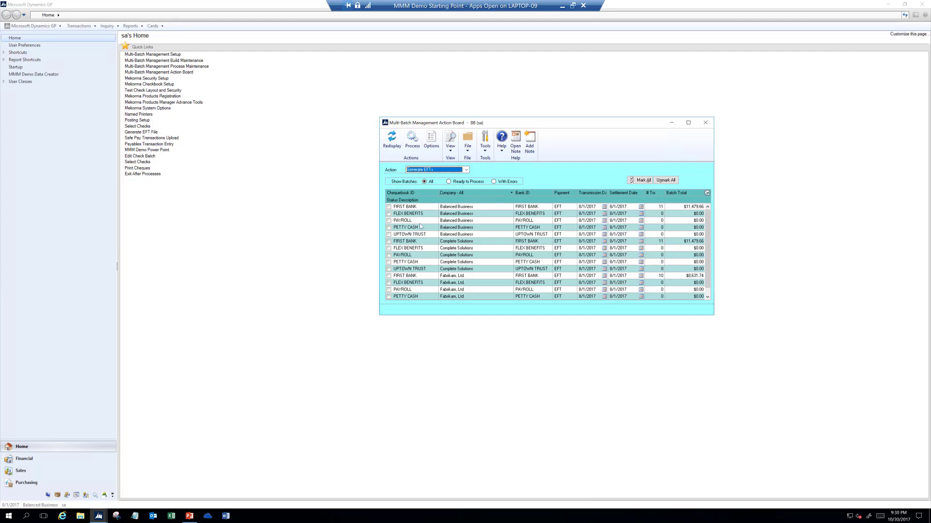
{"action": "left_click", "coordinate": [465, 170]}
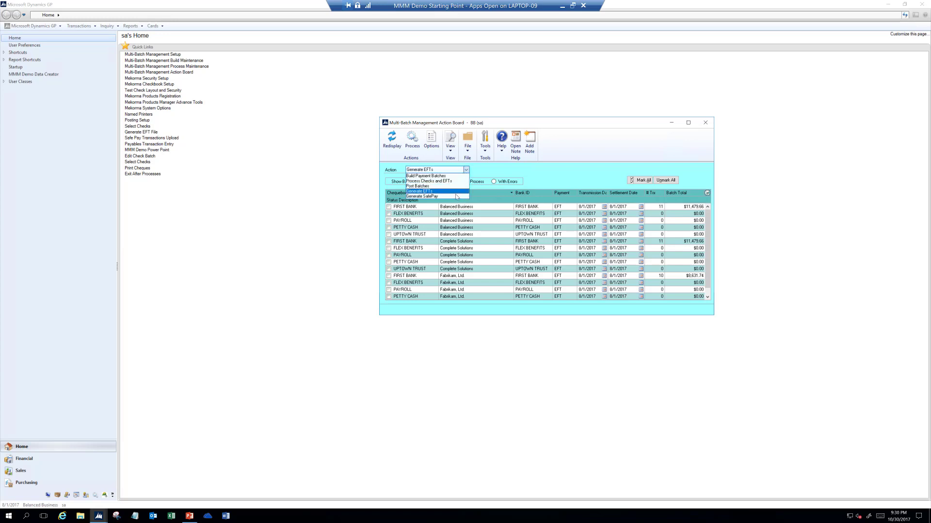
{"action": "left_click", "coordinate": [456, 196]}
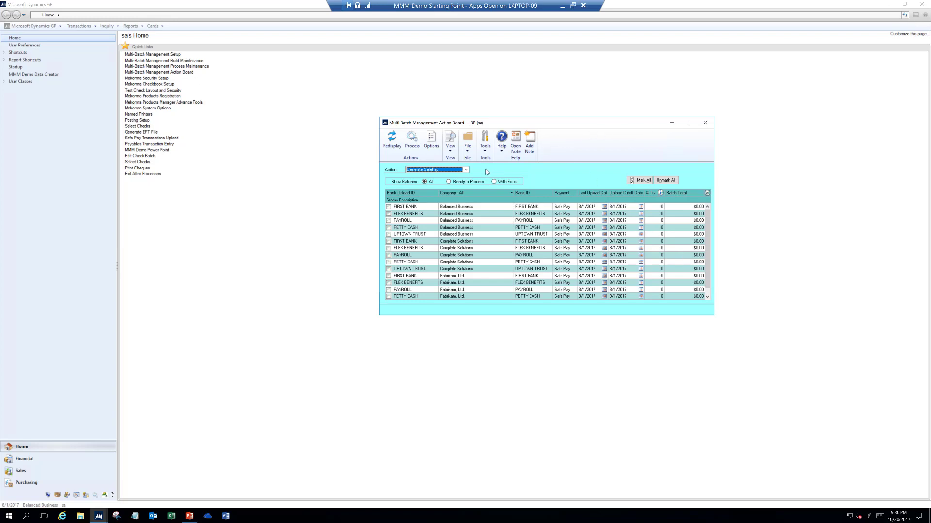
Set the action to Build Payment Batches and select the process ID EOW, End of Week Payment
{"action": "left_click", "coordinate": [467, 171]}
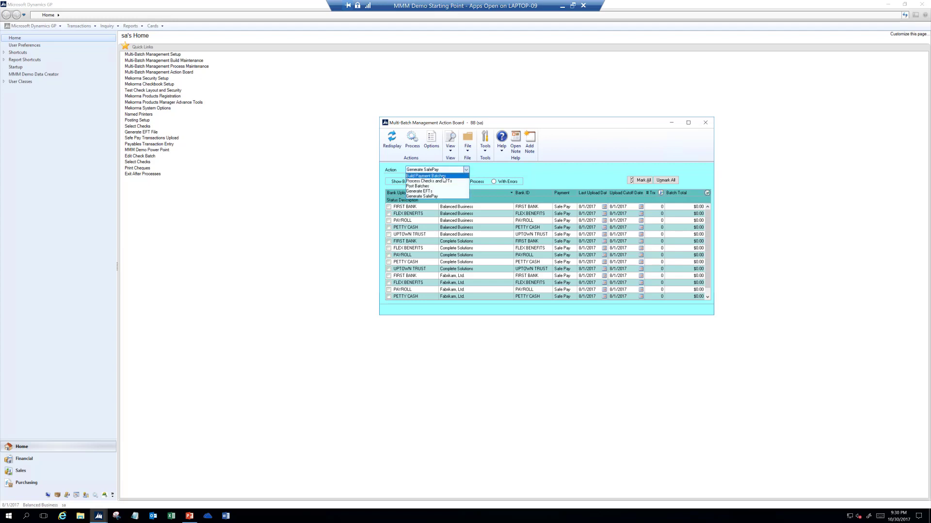
{"action": "left_click", "coordinate": [444, 179]}
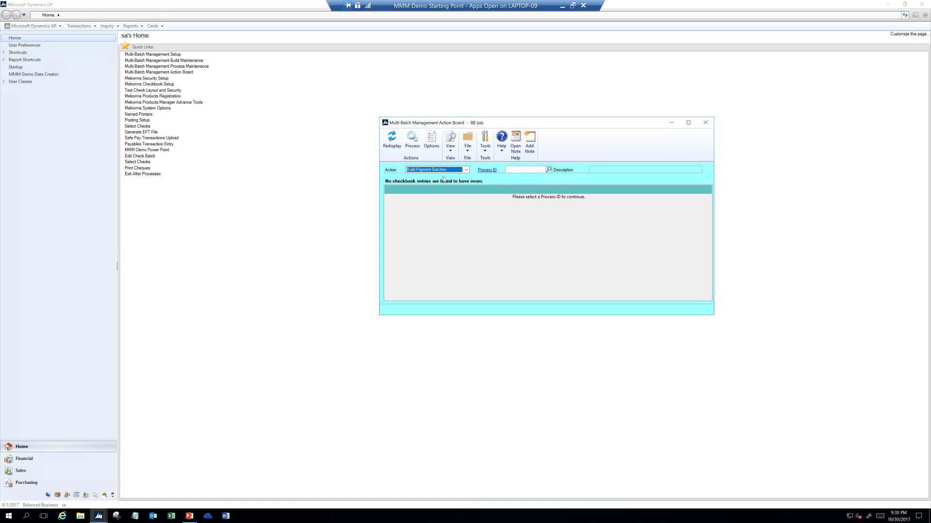
{"action": "left_click", "coordinate": [550, 170]}
{"action": "left_click", "coordinate": [549, 170]}
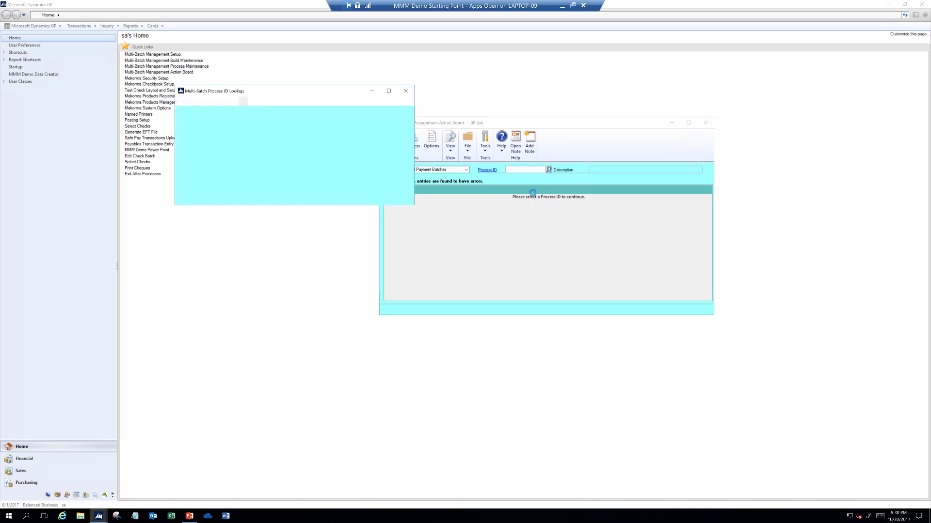
{"action": "left_click", "coordinate": [267, 162]}
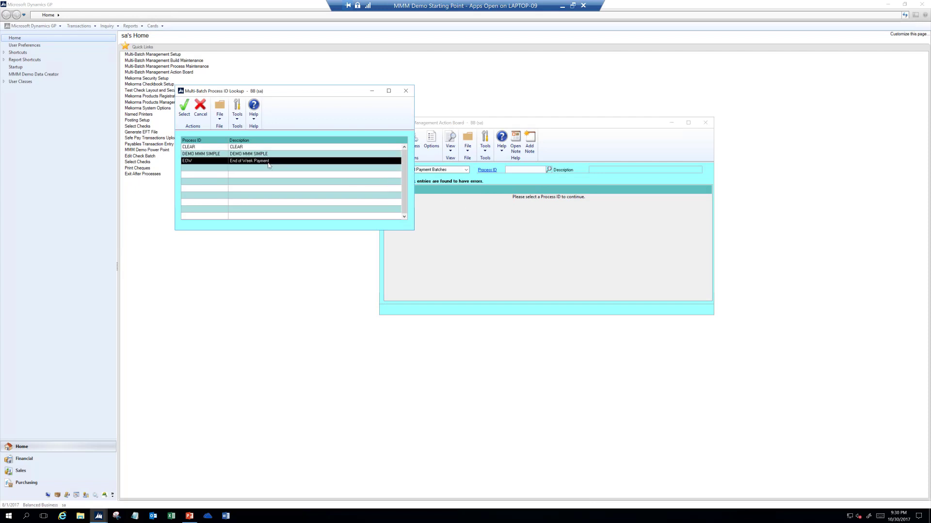
{"action": "double_click", "coordinate": [275, 165]}
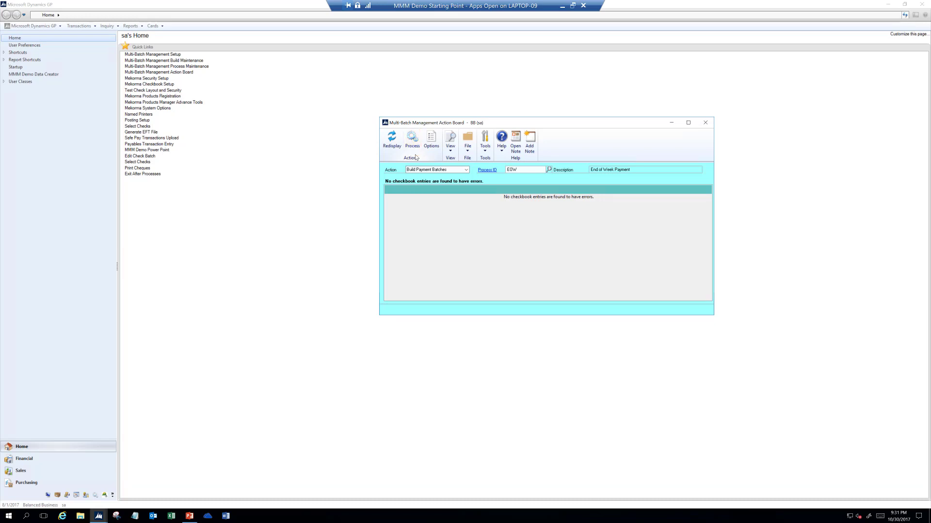
Examine the EOW process's linked checkbooks and build IDs, and open the DEFAULT build's maintenance window
{"action": "left_click", "coordinate": [488, 170]}
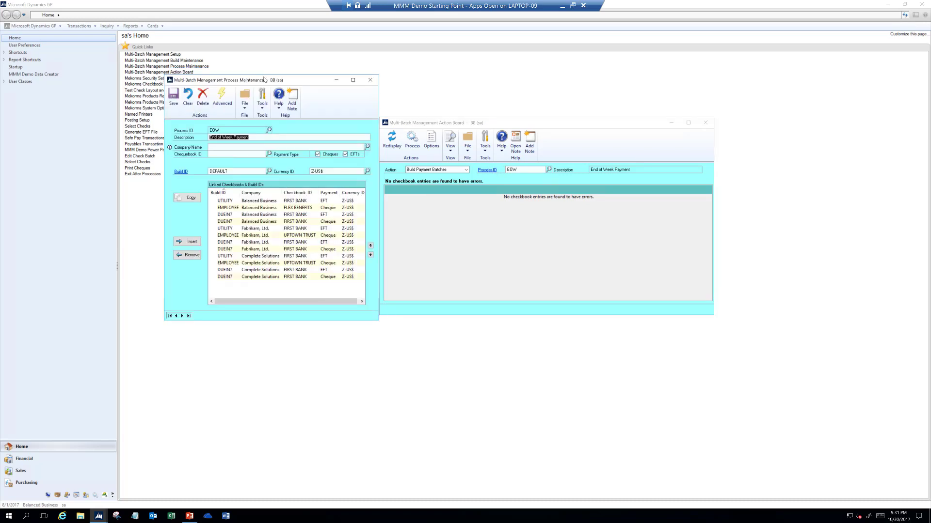
{"action": "left_click_drag", "start_coordinate": [265, 80], "coordinate": [541, 130]}
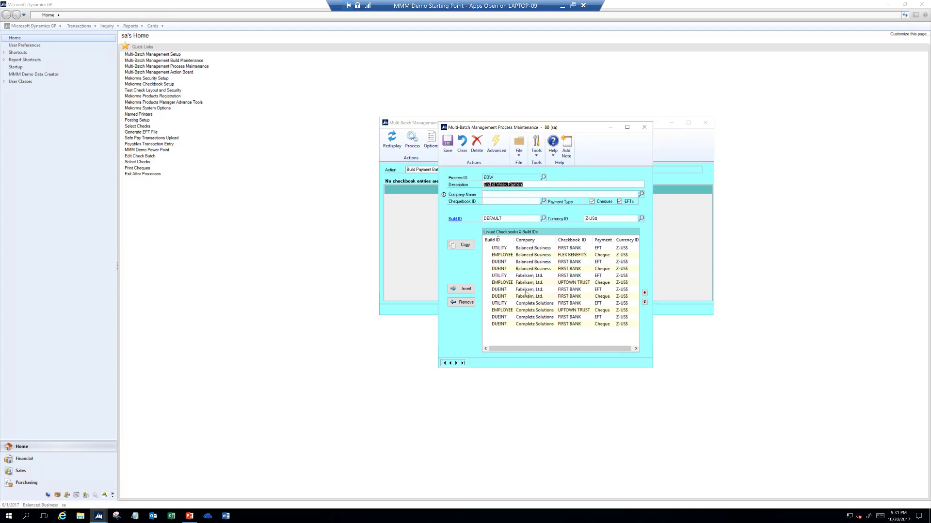
{"action": "left_click", "coordinate": [454, 219]}
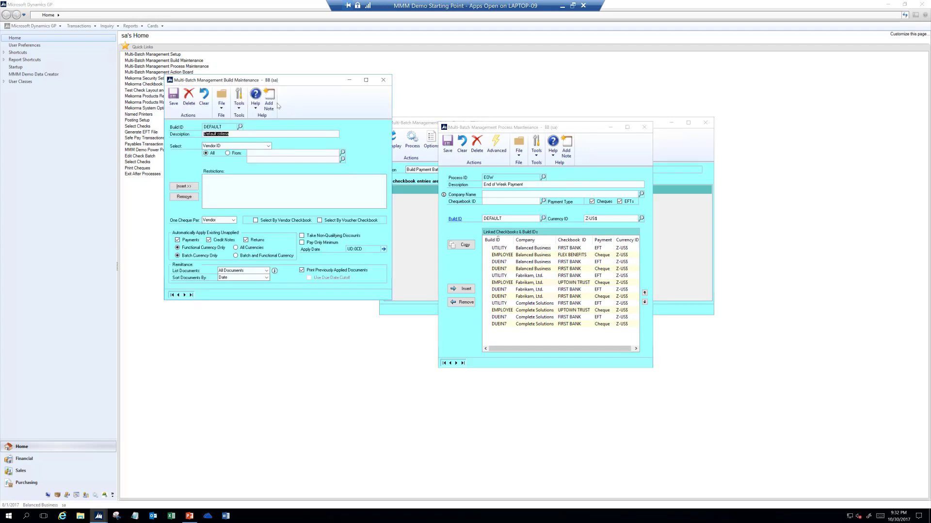
{"action": "left_click_drag", "start_coordinate": [295, 86], "coordinate": [559, 125]}
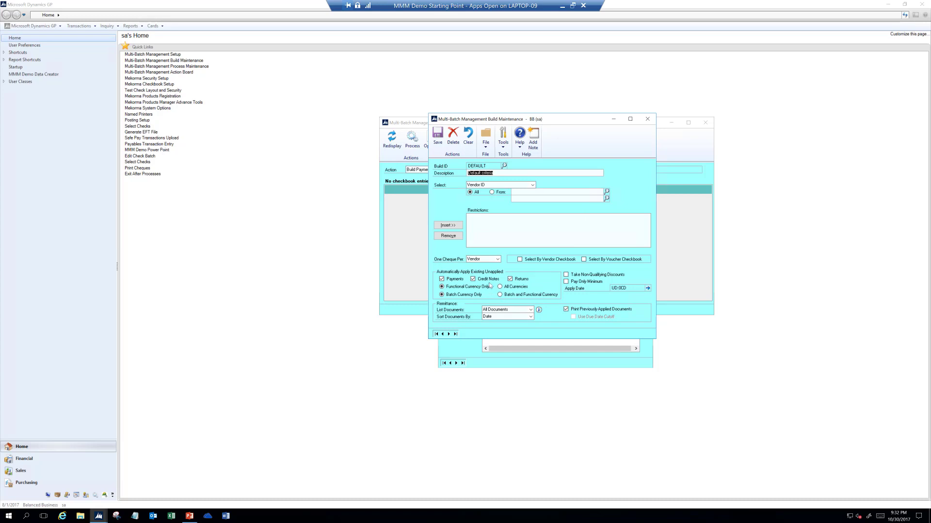
Add a Class ID restriction from AUS-NSW-C to AUS-NSW-C to the DEFAULT build
{"action": "left_click", "coordinate": [532, 185]}
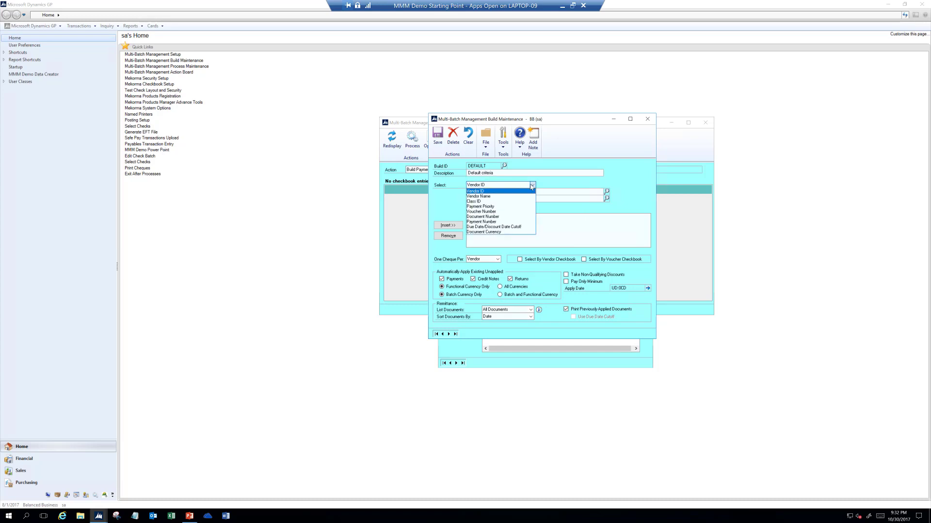
{"action": "left_click", "coordinate": [487, 201]}
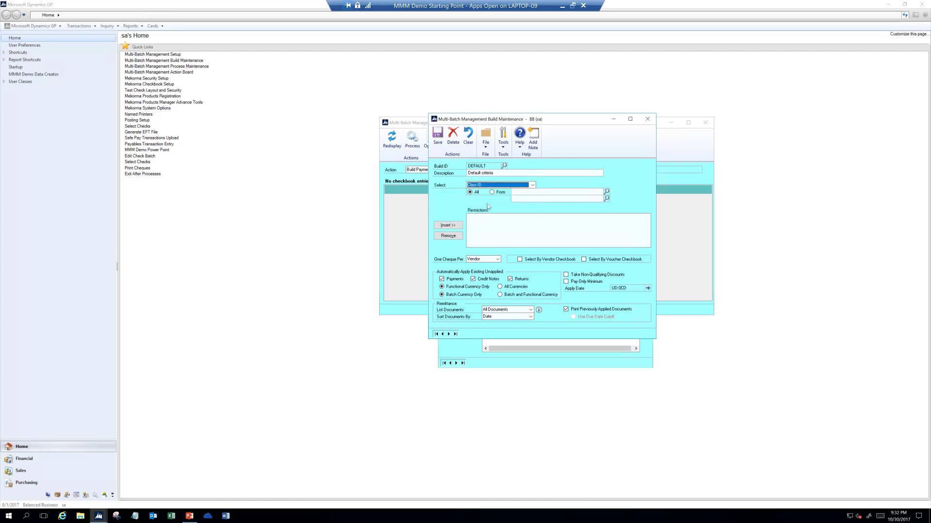
{"action": "left_click", "coordinate": [606, 192]}
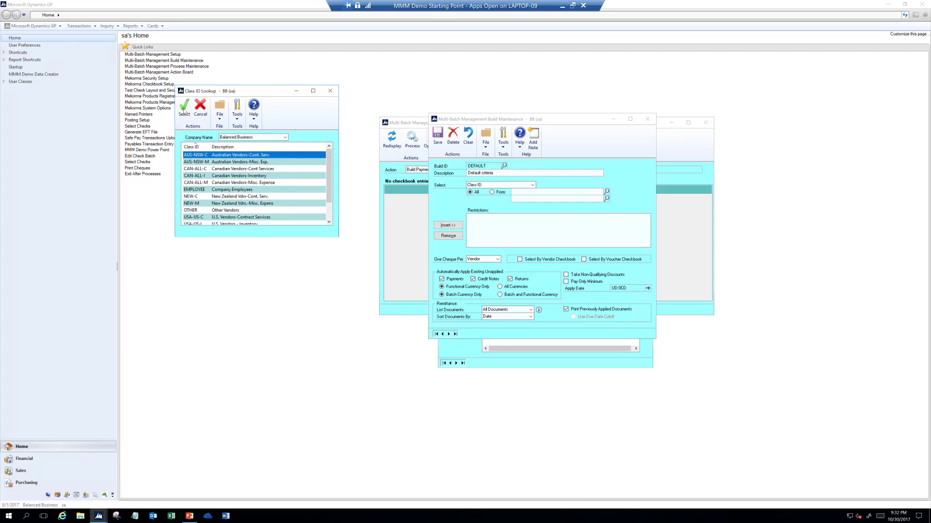
{"action": "left_click", "coordinate": [180, 113]}
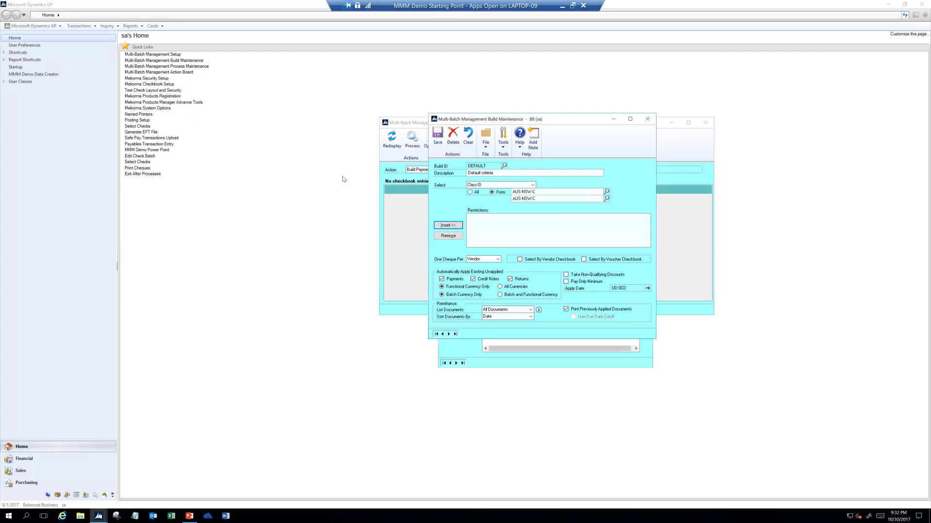
{"action": "left_click", "coordinate": [437, 226]}
Add a due date cutoff restriction to the DEFAULT build, offset 10 calendar days from the user date, with no discount date cutoff
{"action": "left_click", "coordinate": [533, 184]}
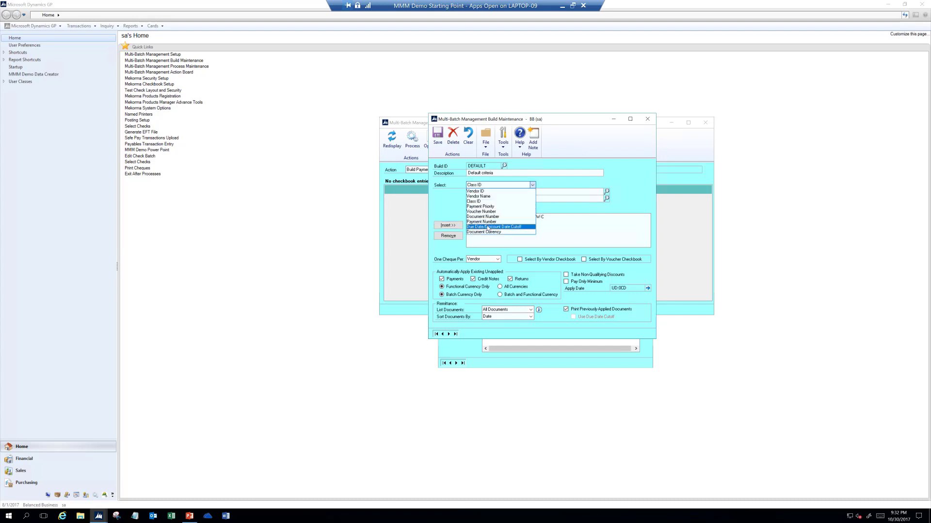
{"action": "left_click", "coordinate": [492, 227]}
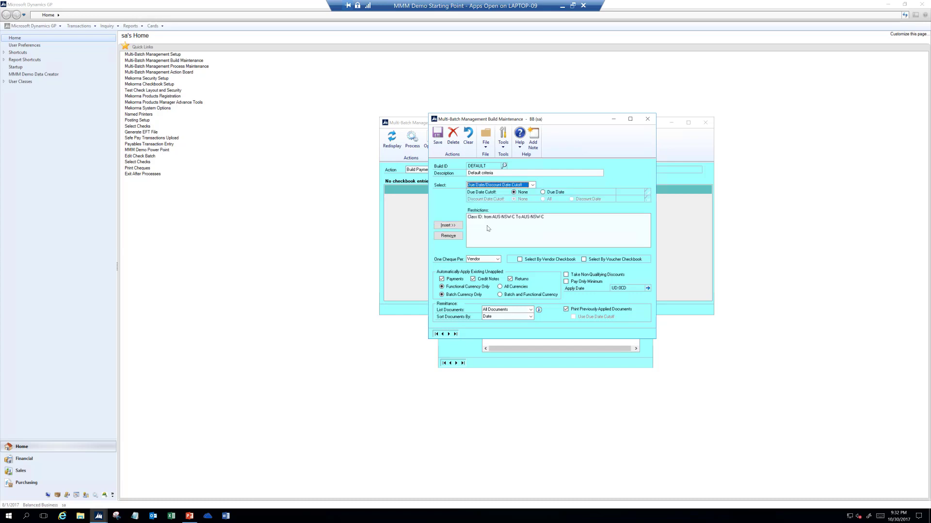
{"action": "left_click", "coordinate": [542, 192]}
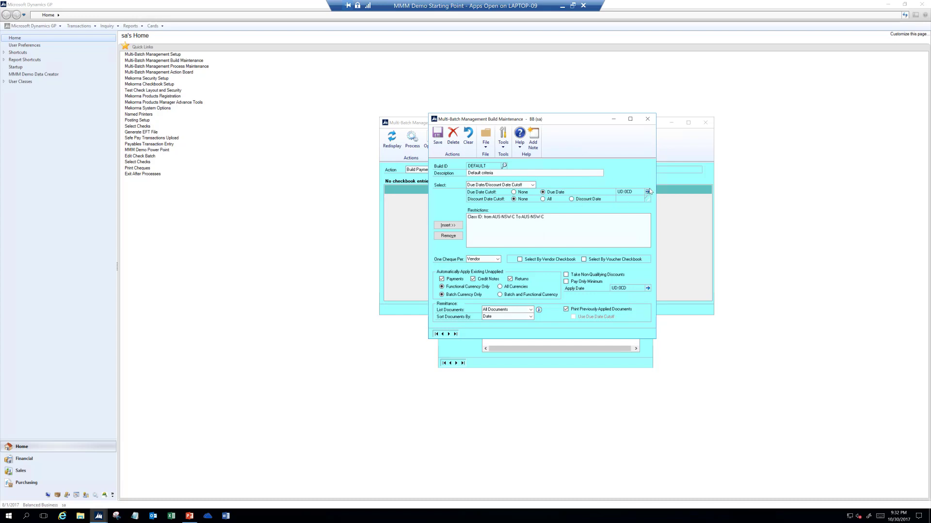
{"action": "left_click", "coordinate": [647, 192]}
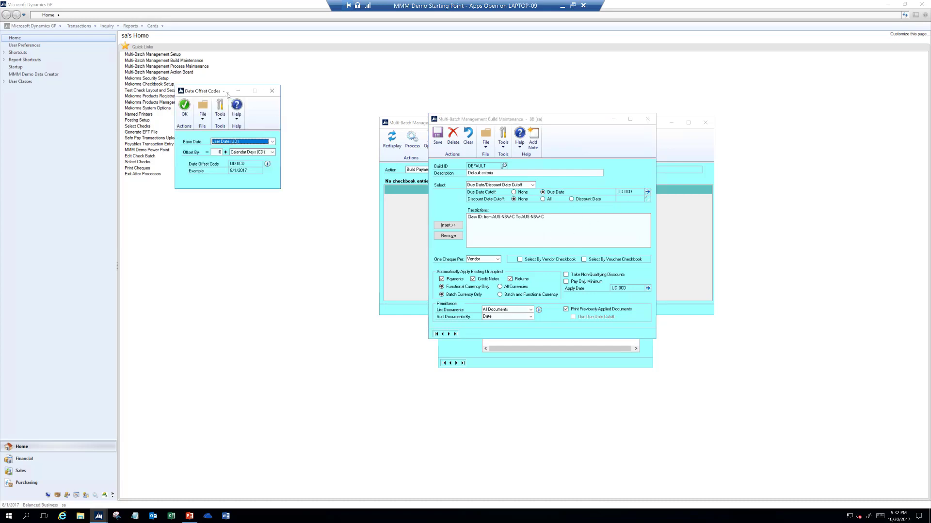
{"action": "left_click_drag", "start_coordinate": [216, 94], "coordinate": [616, 181]}
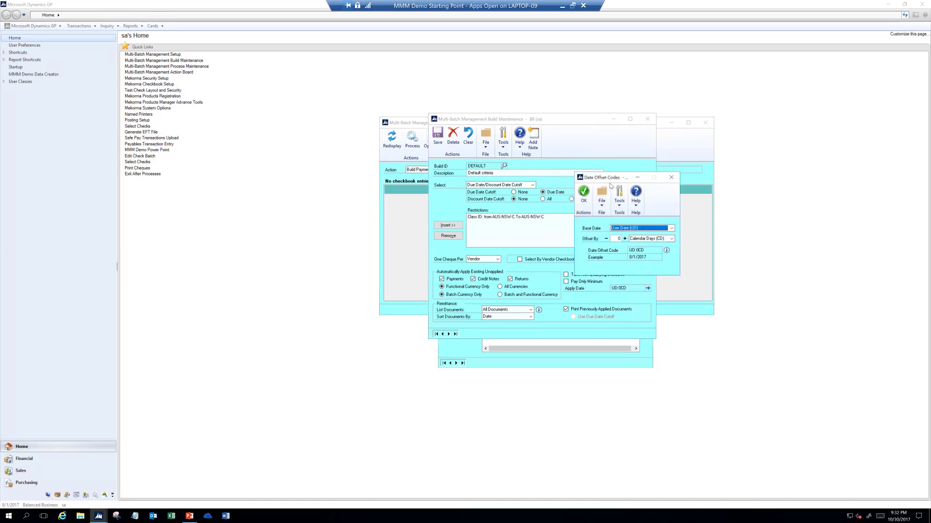
{"action": "left_click", "coordinate": [624, 240]}
{"action": "left_click", "coordinate": [624, 239]}
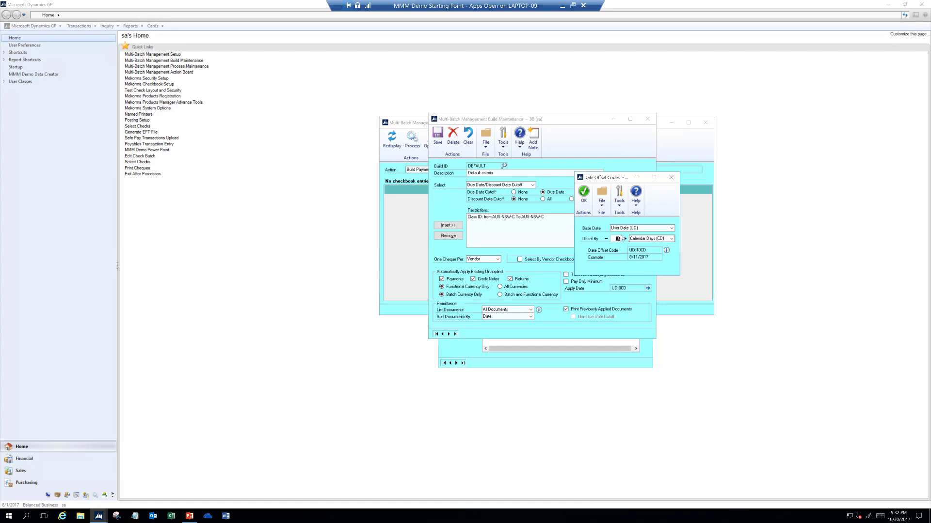
{"action": "left_click", "coordinate": [583, 192]}
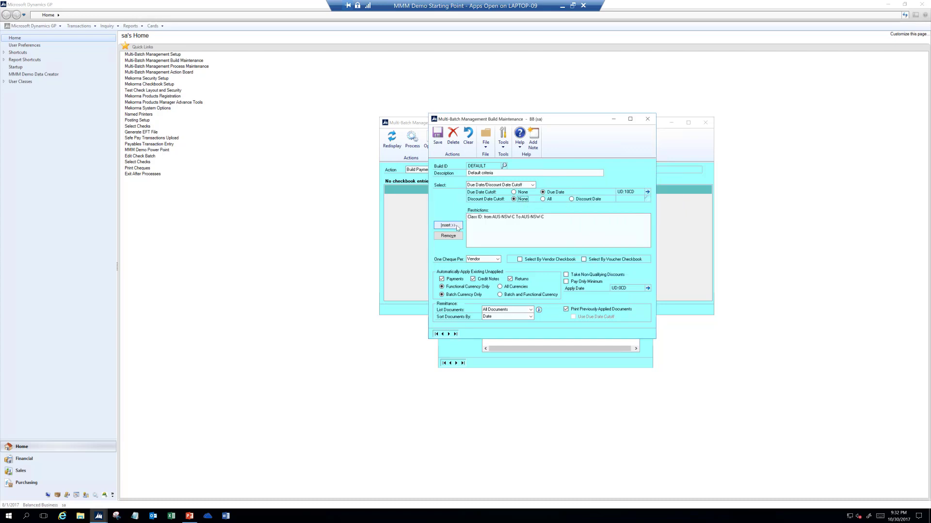
{"action": "left_click", "coordinate": [448, 225]}
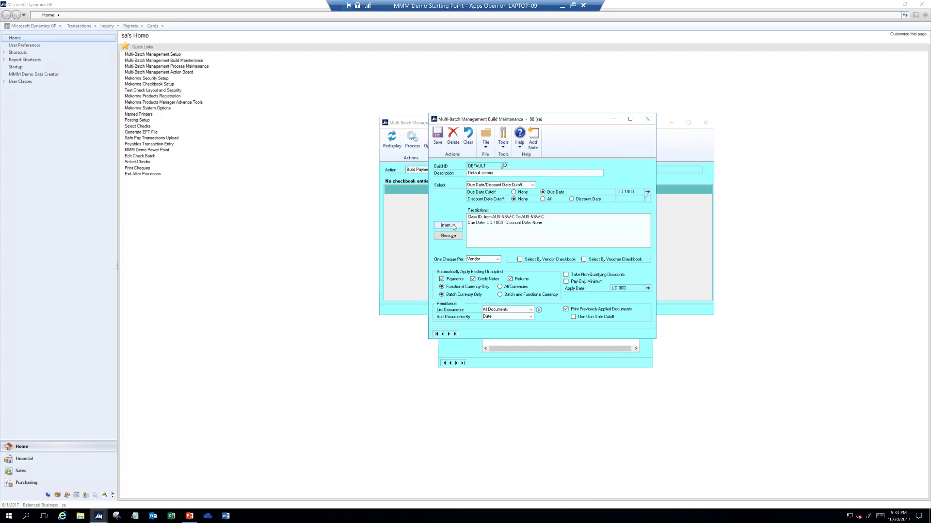
Check the One Cheque Per choices, discard the DEFAULT build's changes, and close the build and process maintenance windows
{"action": "left_click", "coordinate": [497, 259]}
{"action": "left_click", "coordinate": [498, 259]}
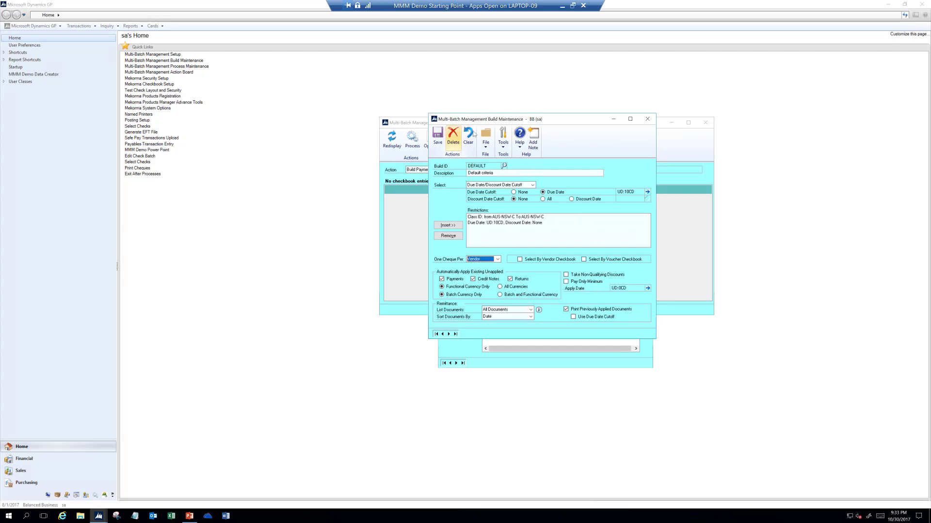
{"action": "left_click", "coordinate": [649, 119]}
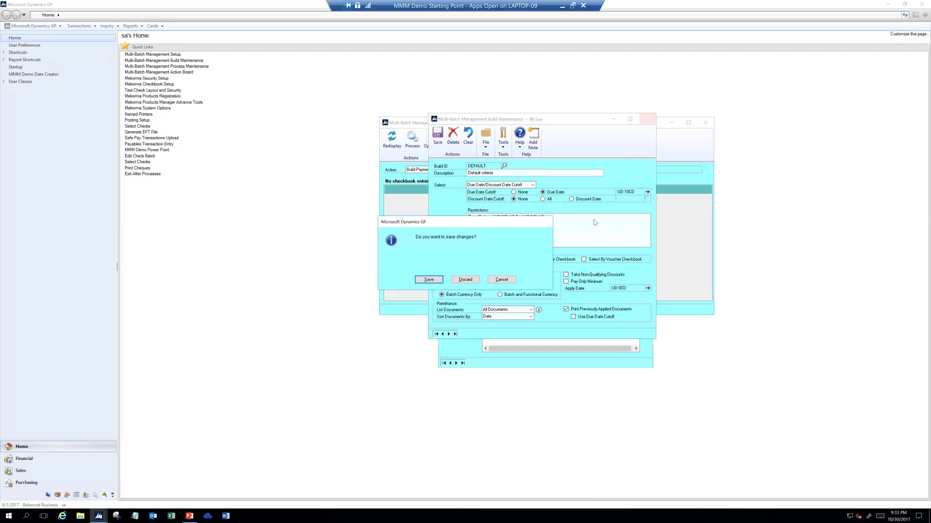
{"action": "left_click", "coordinate": [466, 280]}
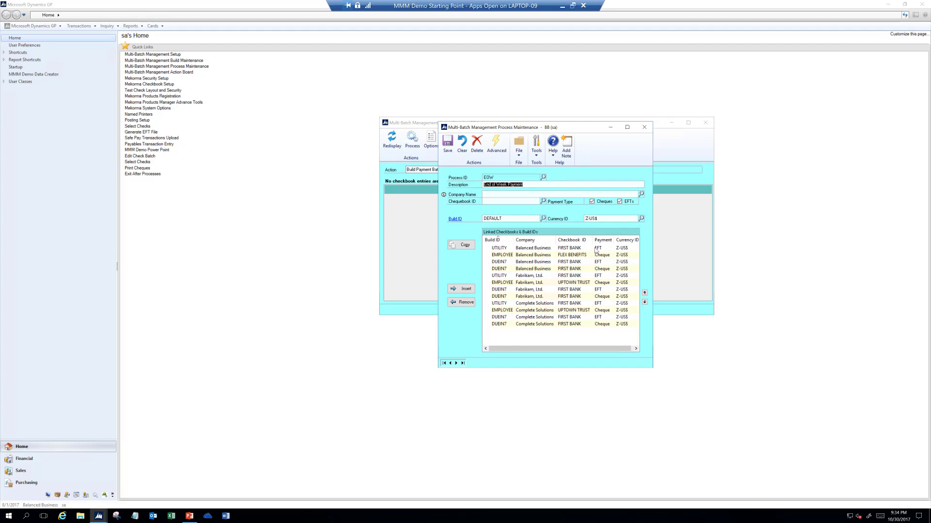
{"action": "left_click", "coordinate": [644, 127]}
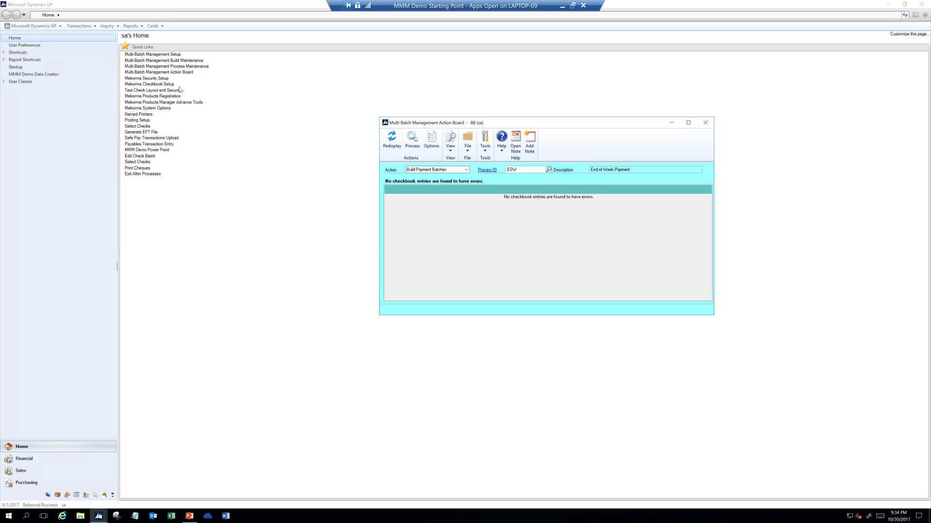
Open the Multi-Batch Management setup window and check the Enable for MMM option for Complete Solutions
{"action": "left_click", "coordinate": [158, 57]}
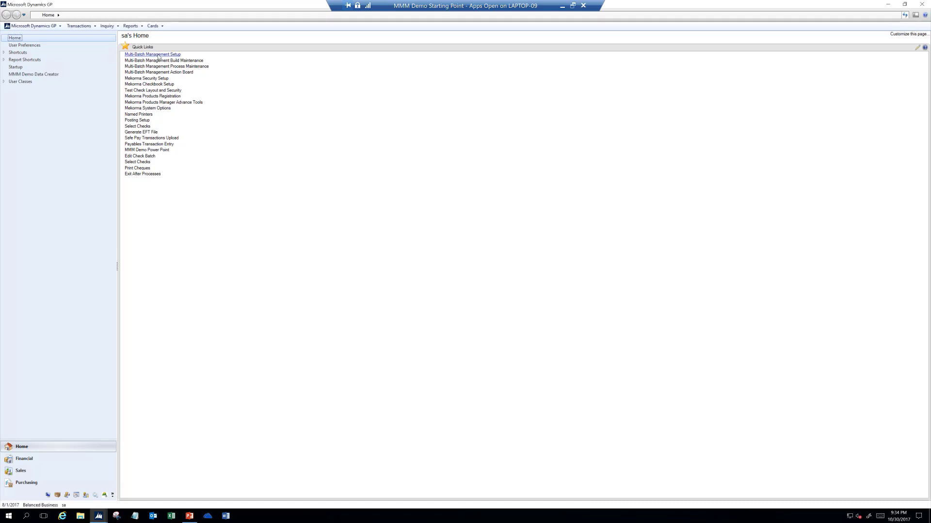
{"action": "left_click", "coordinate": [173, 54]}
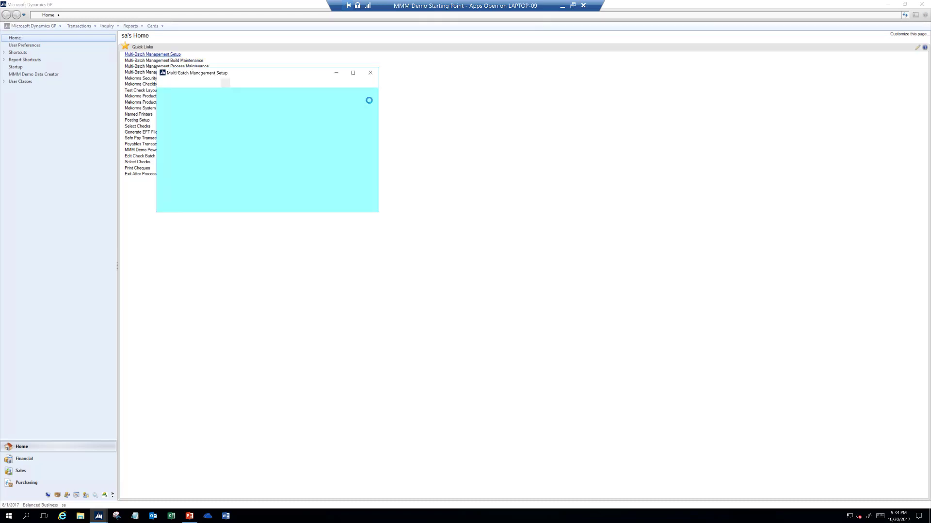
{"action": "left_click_drag", "start_coordinate": [292, 73], "coordinate": [631, 141]}
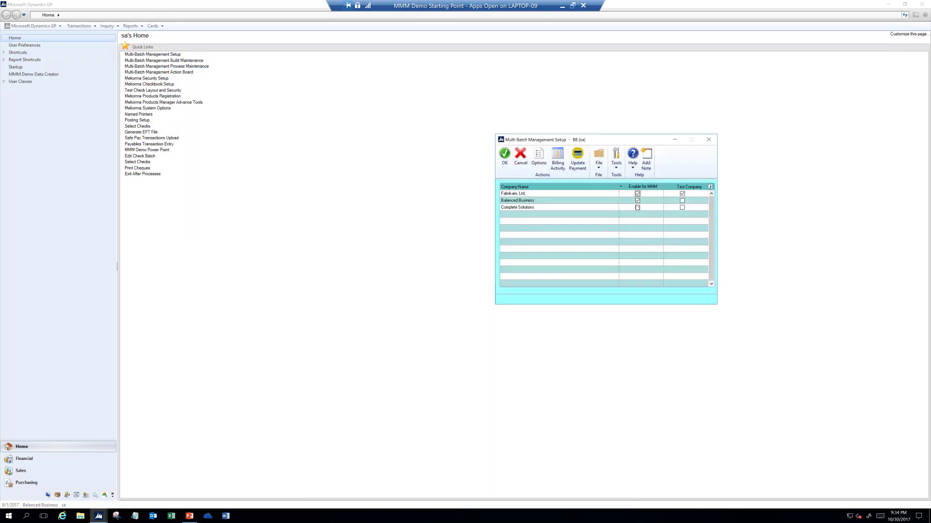
{"action": "left_click", "coordinate": [637, 207]}
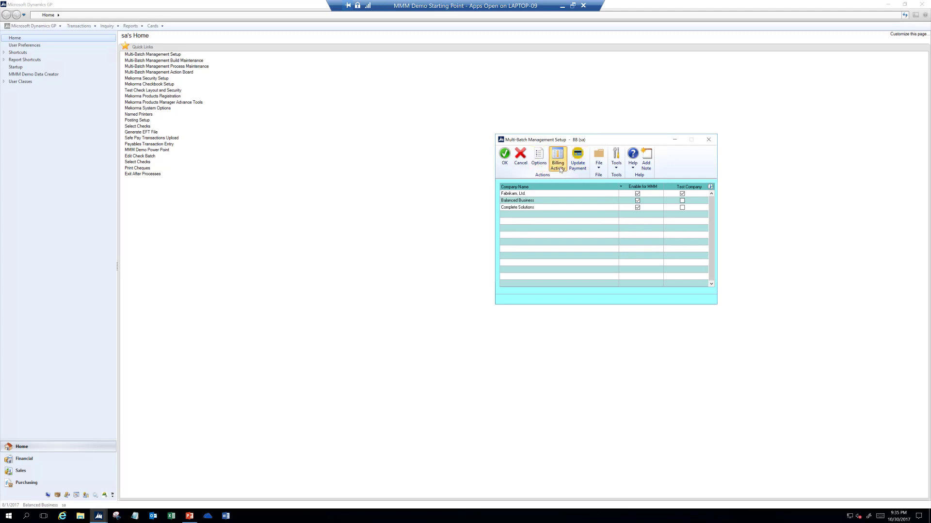
Open the billing activity log, examine its batch, transaction count and transmission date columns, and close the log
{"action": "left_click", "coordinate": [560, 169]}
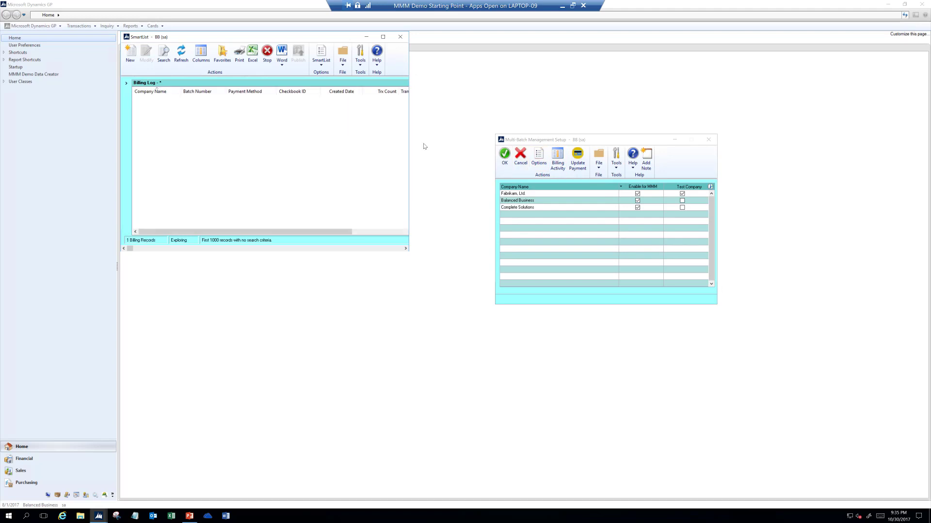
{"action": "left_click_drag", "start_coordinate": [375, 37], "coordinate": [801, 114]}
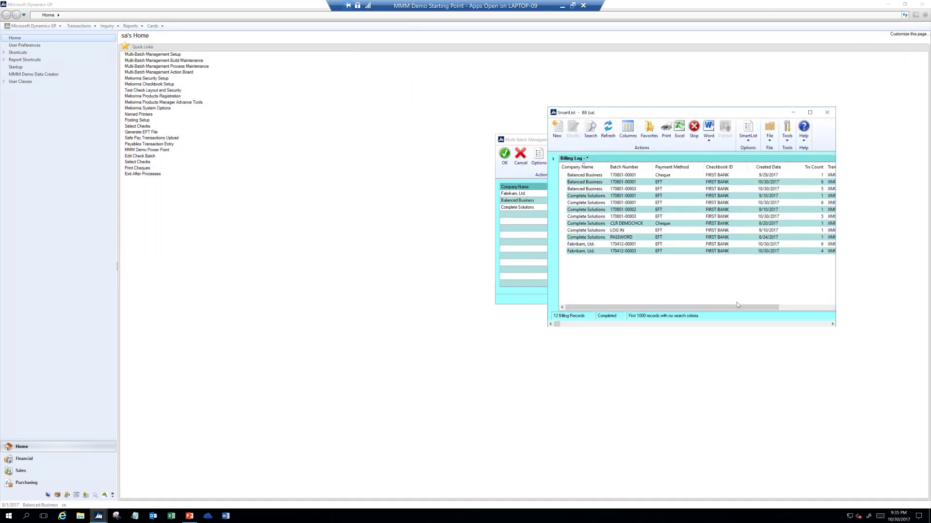
{"action": "left_click_drag", "start_coordinate": [738, 305], "coordinate": [814, 316]}
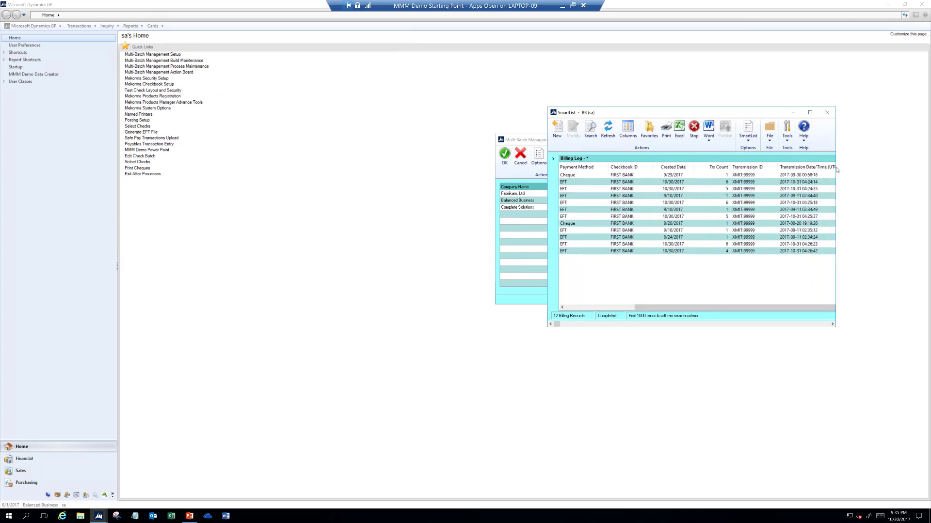
{"action": "left_click", "coordinate": [827, 114]}
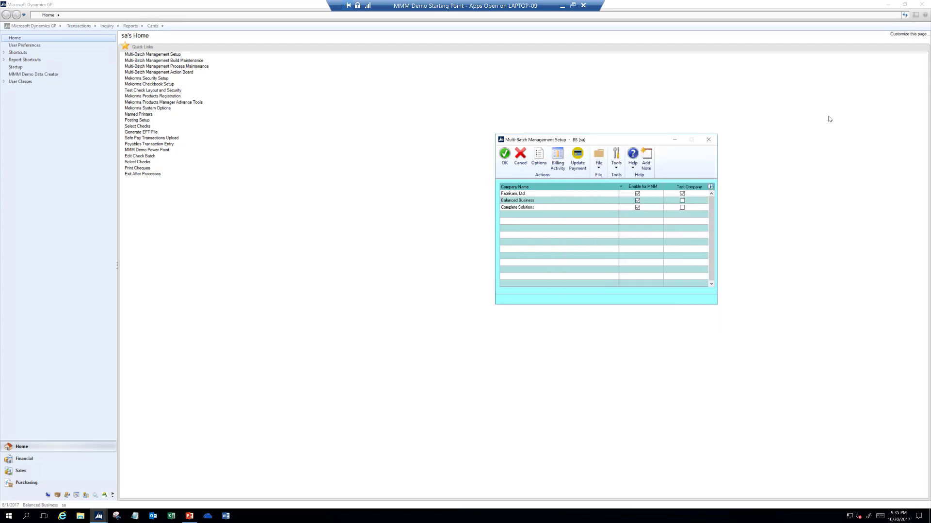